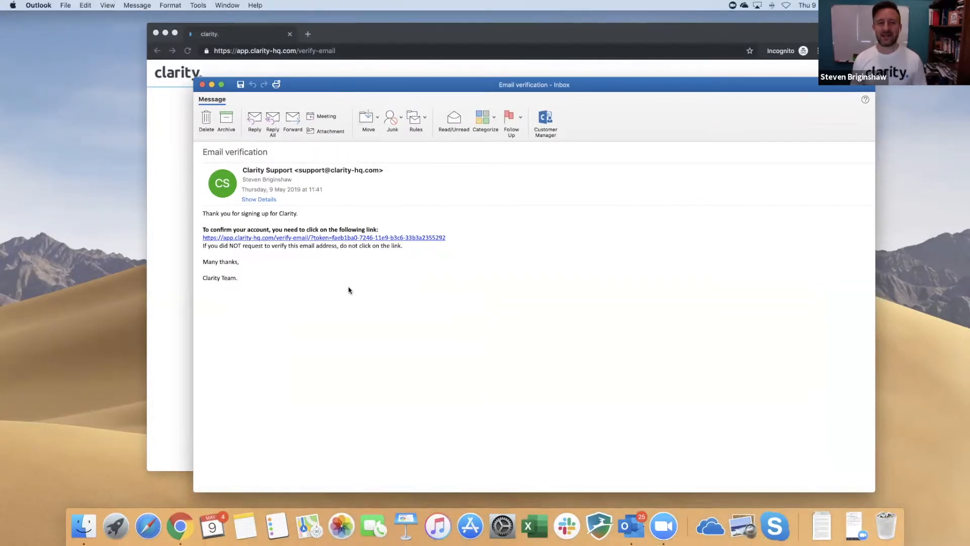
pyautogui.rightClick(351, 238)
pyautogui.click(363, 244)
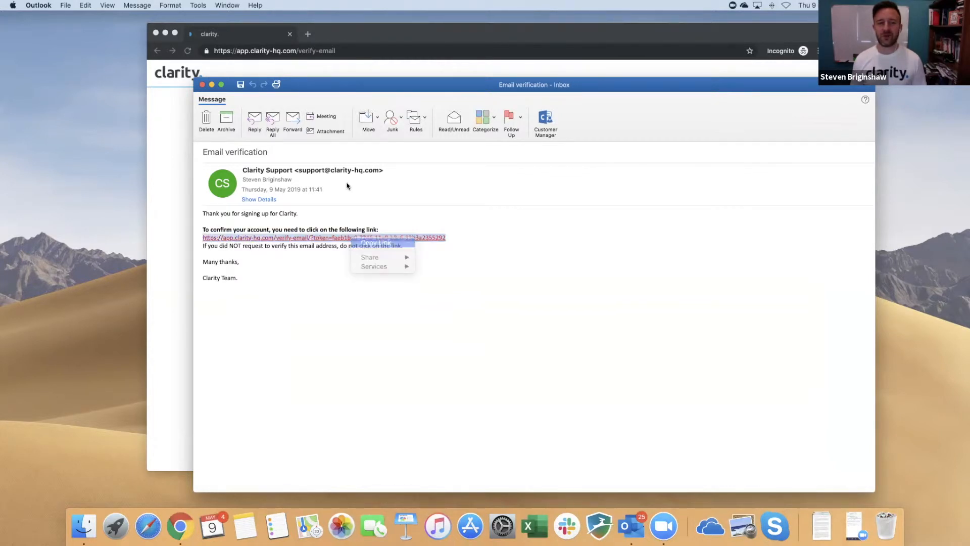
pyautogui.press('super+w')
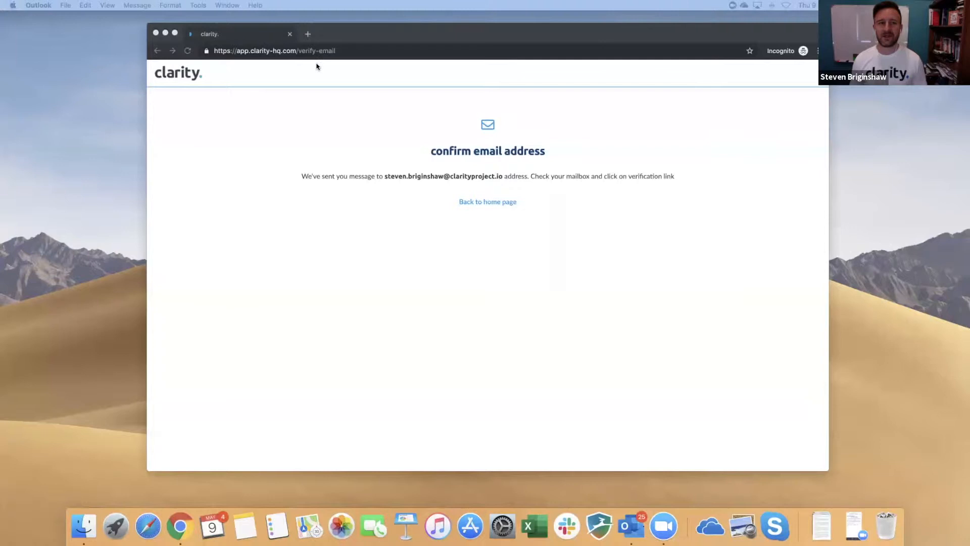
# Step: Open the copied verification link in a new private tab, then read and dismiss the Advisor description
pyautogui.click(308, 33)
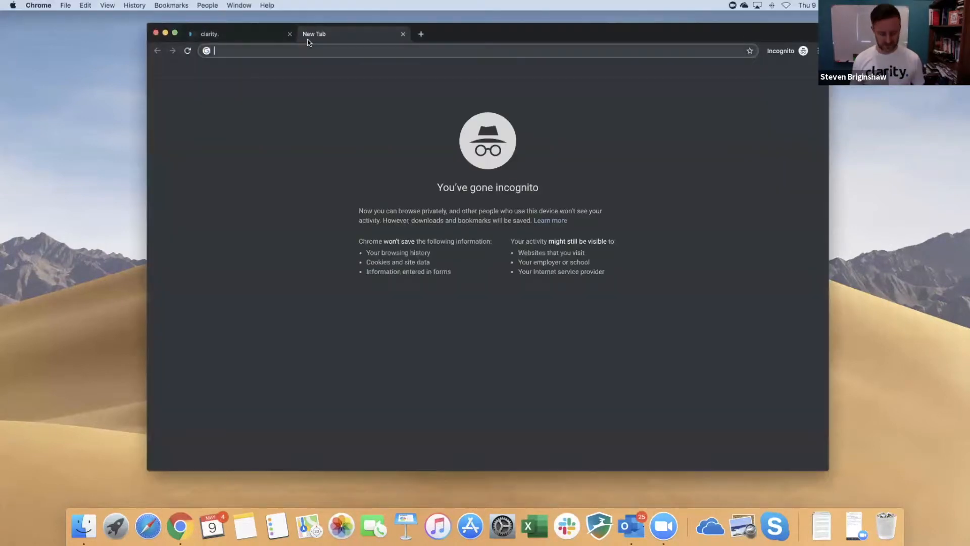
pyautogui.press('super+v')
pyautogui.press('Return')
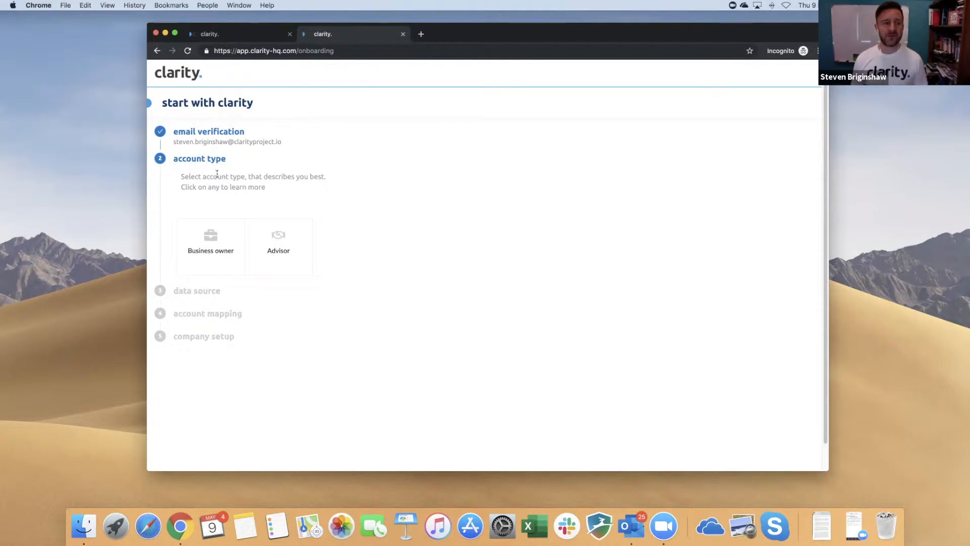
pyautogui.click(277, 244)
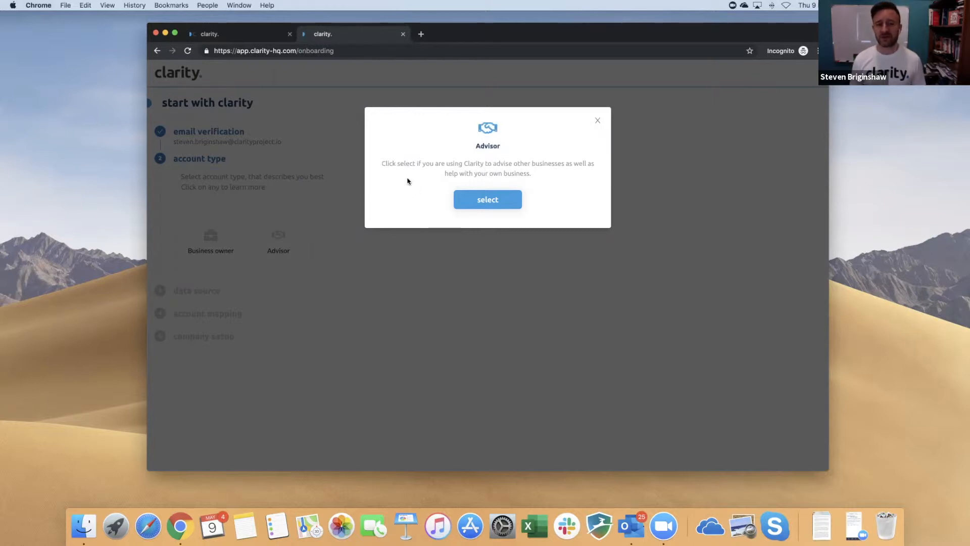
pyautogui.click(597, 121)
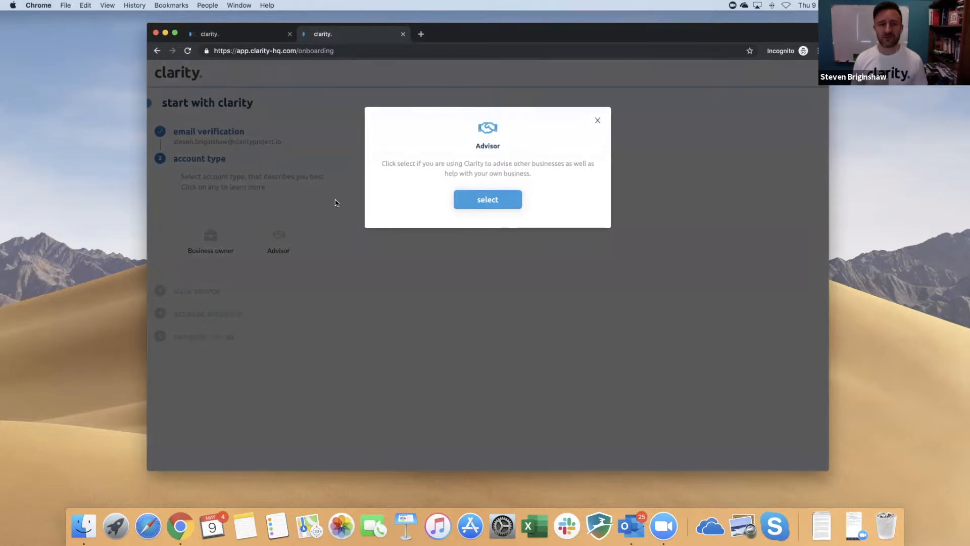
# Step: Compare the Business owner description, then select Advisor as the account type
pyautogui.click(211, 239)
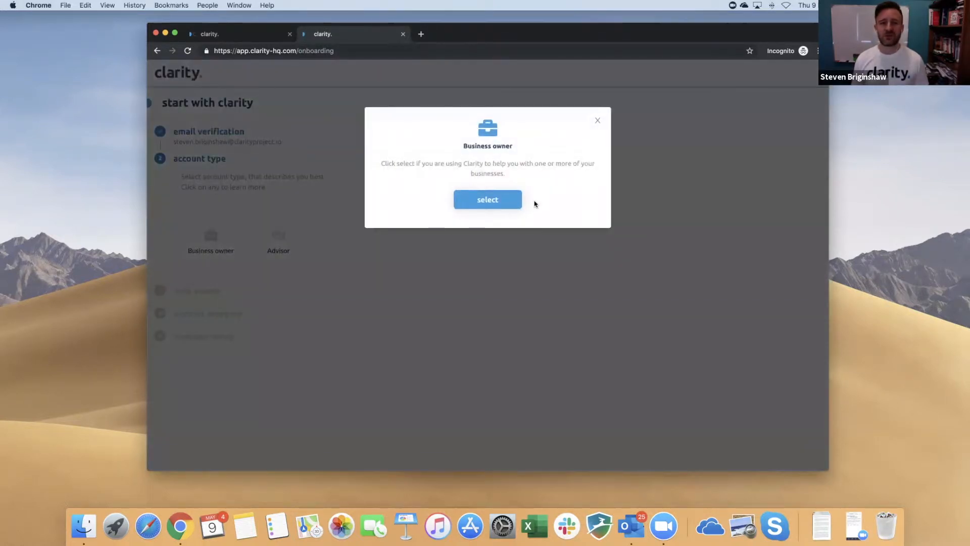
pyautogui.click(598, 122)
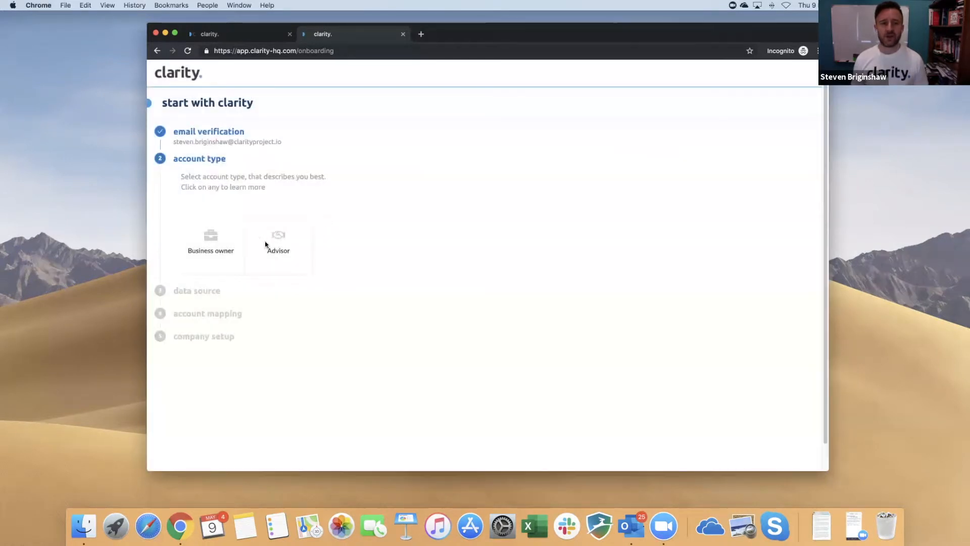
pyautogui.click(274, 239)
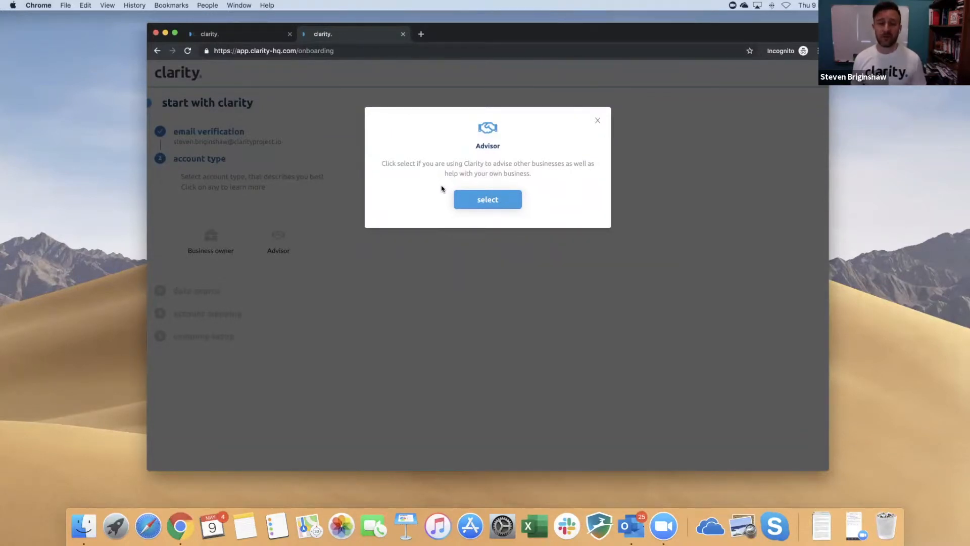
pyautogui.click(476, 198)
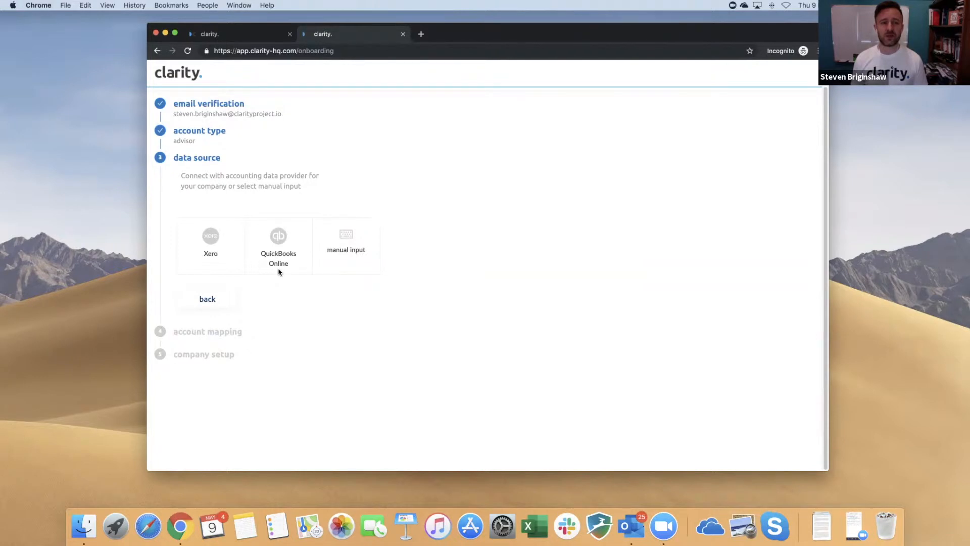
pyautogui.click(347, 248)
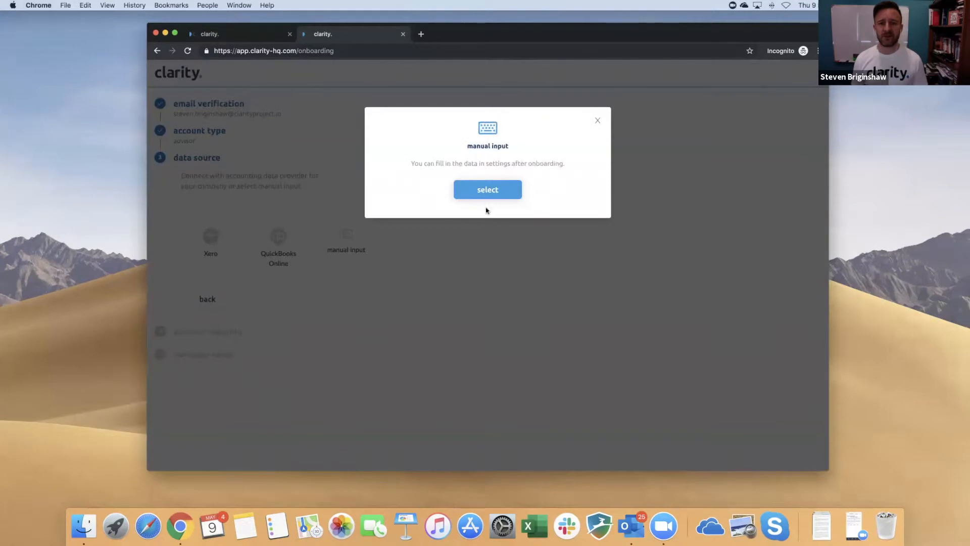
# Step: Try manual input, return to the data source choice, and start connecting to Xero
pyautogui.click(478, 189)
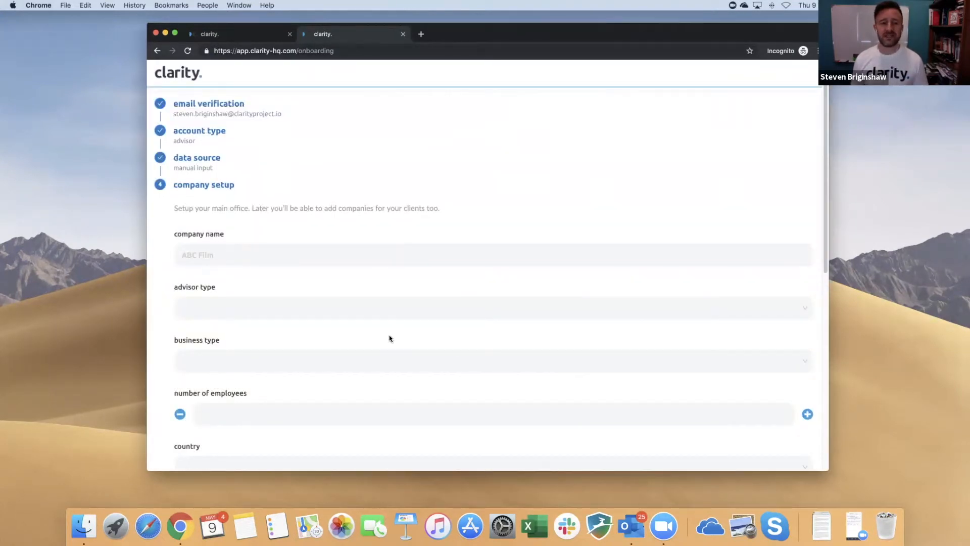
pyautogui.scroll(-10, 390, 338)
pyautogui.click(218, 433)
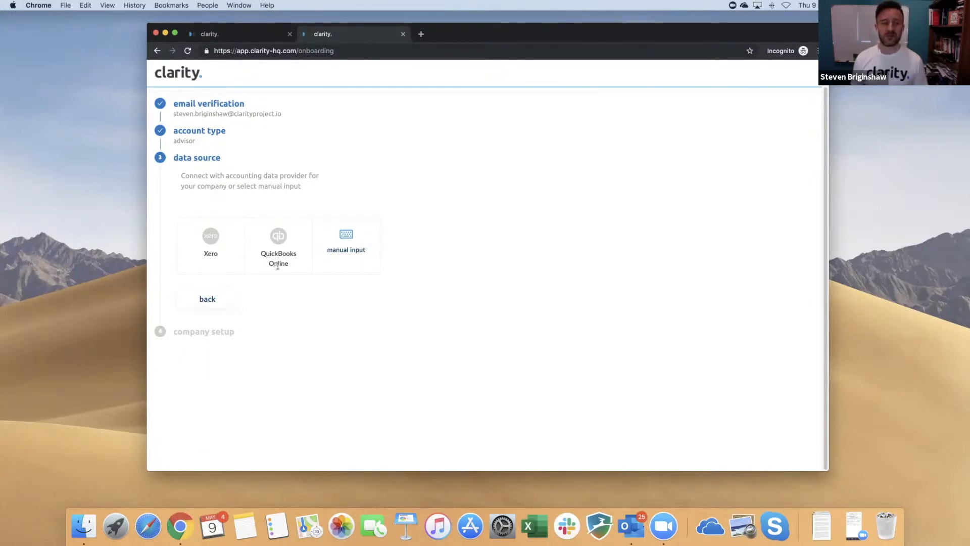
pyautogui.click(223, 258)
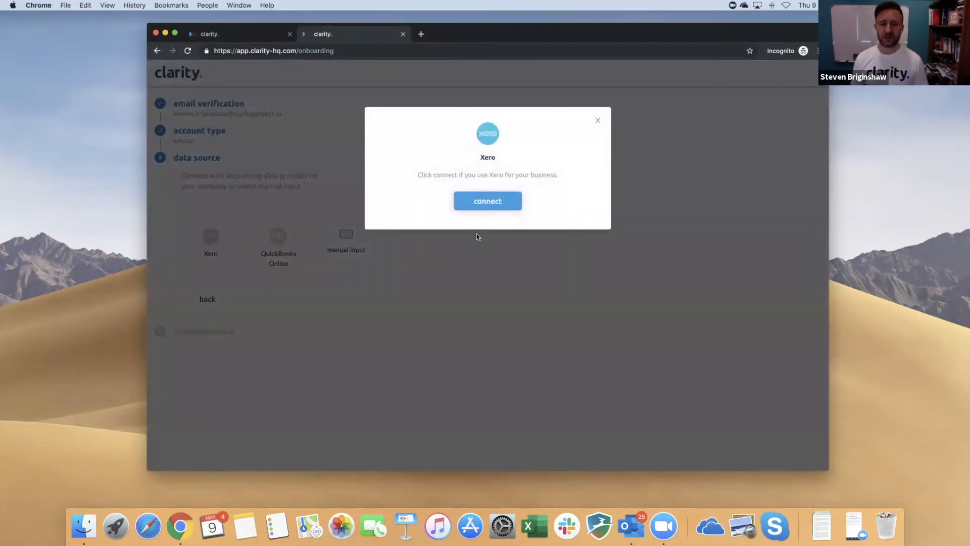
pyautogui.click(486, 205)
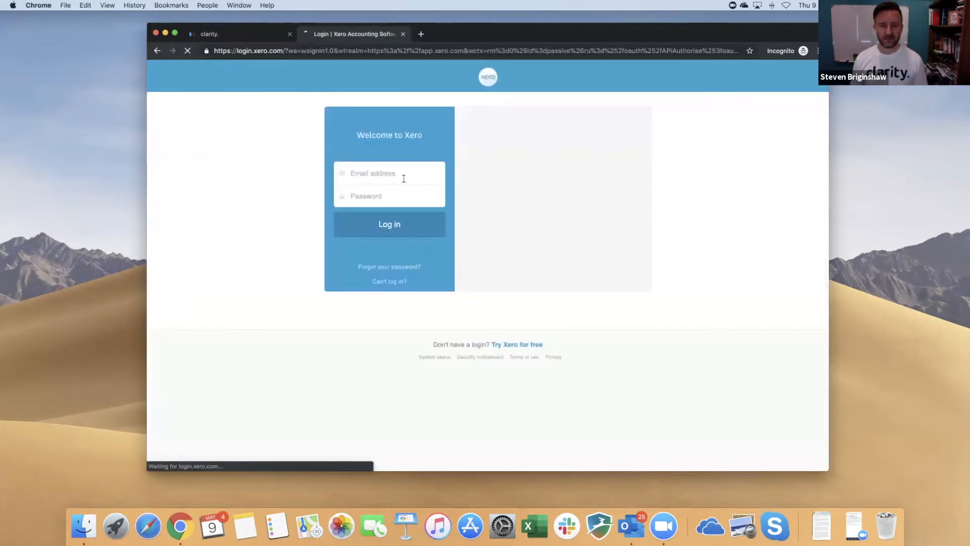
# Step: Log in to Xero with the account e-mail and password, then allow Clarity access
pyautogui.click(403, 178)
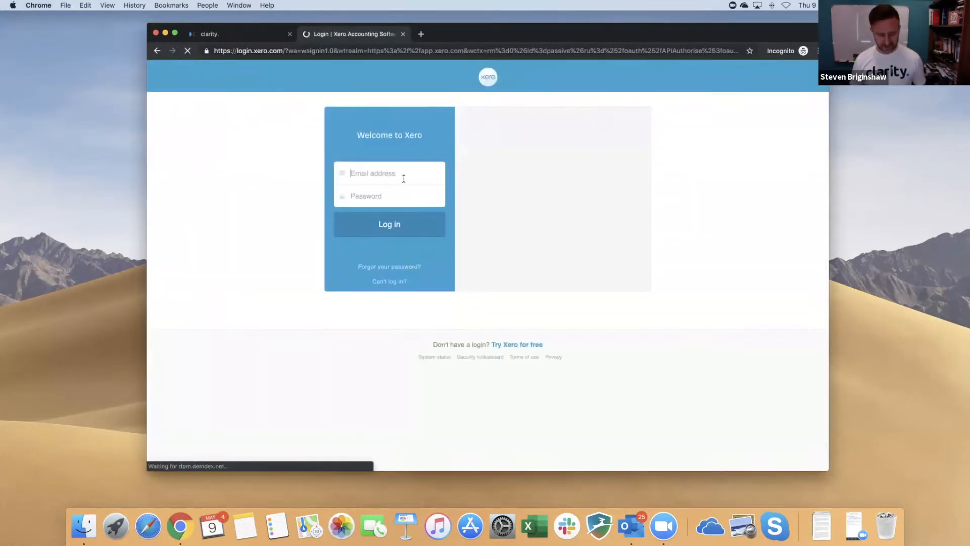
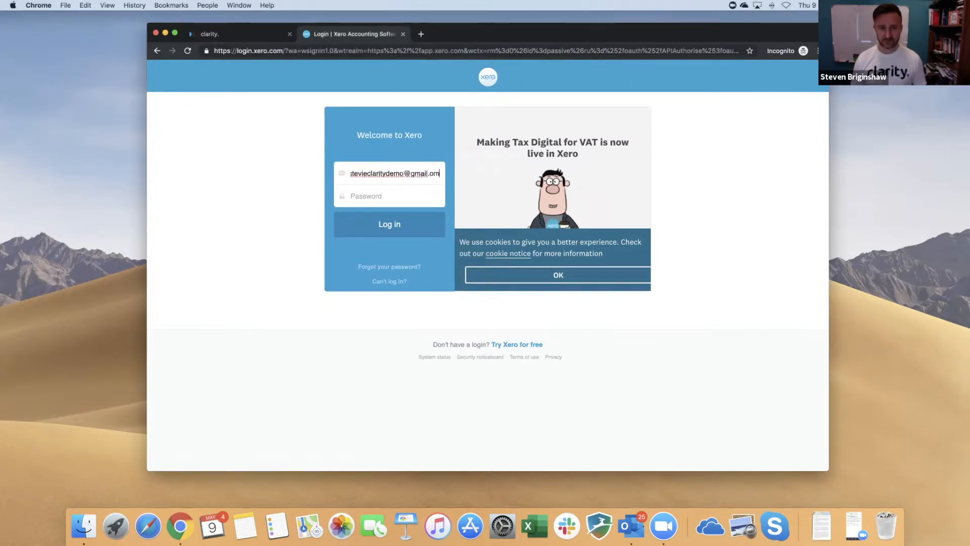
pyautogui.press('Tab')
pyautogui.write('•')
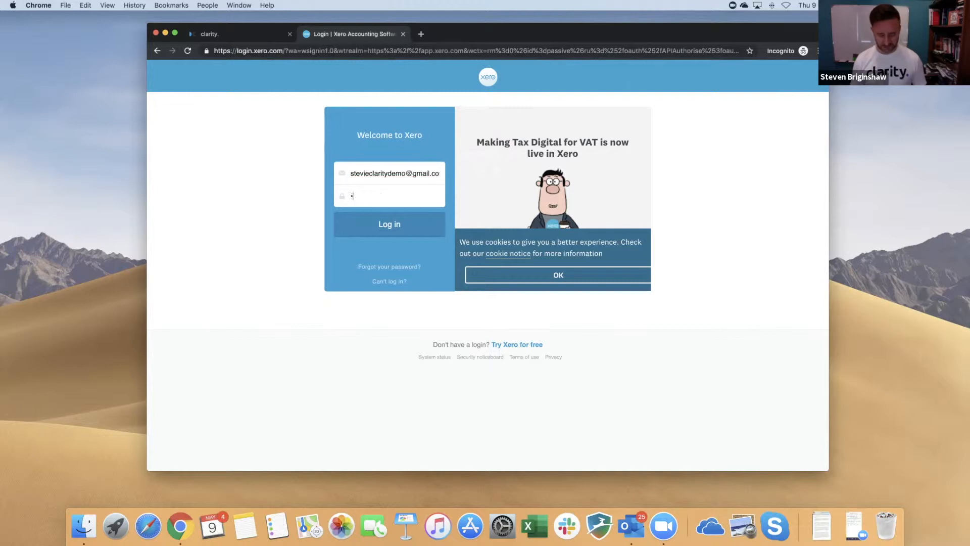
pyautogui.write('••••••••')
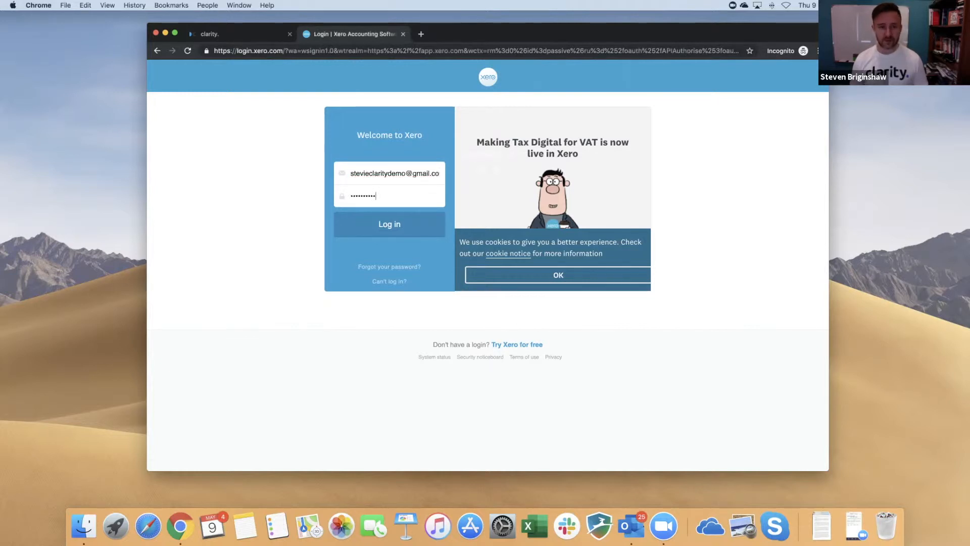
pyautogui.press('Return')
pyautogui.write('•••••••••')
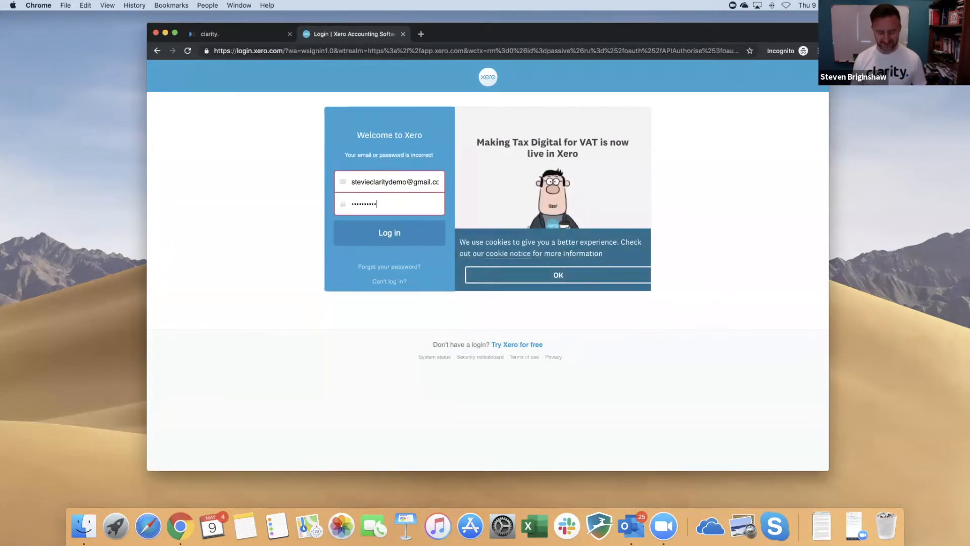
pyautogui.press('Return')
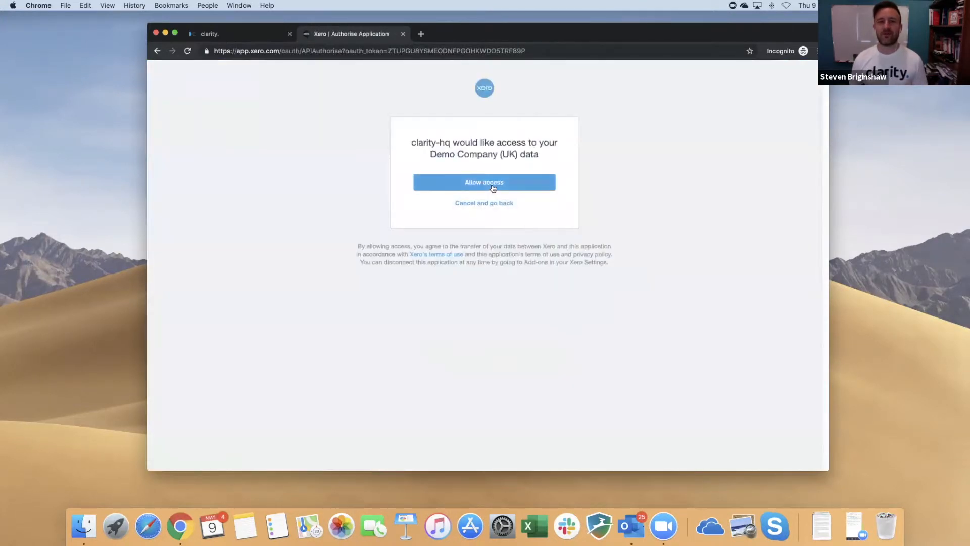
pyautogui.click(493, 188)
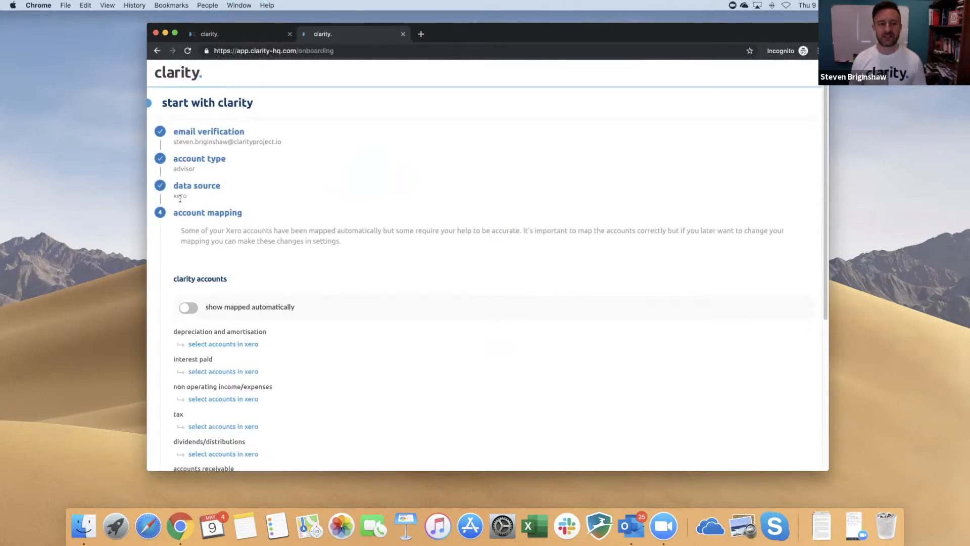
# Step: Scroll the account mapping list and switch on 'show mapped automatically'
pyautogui.scroll(-2, 238, 228)
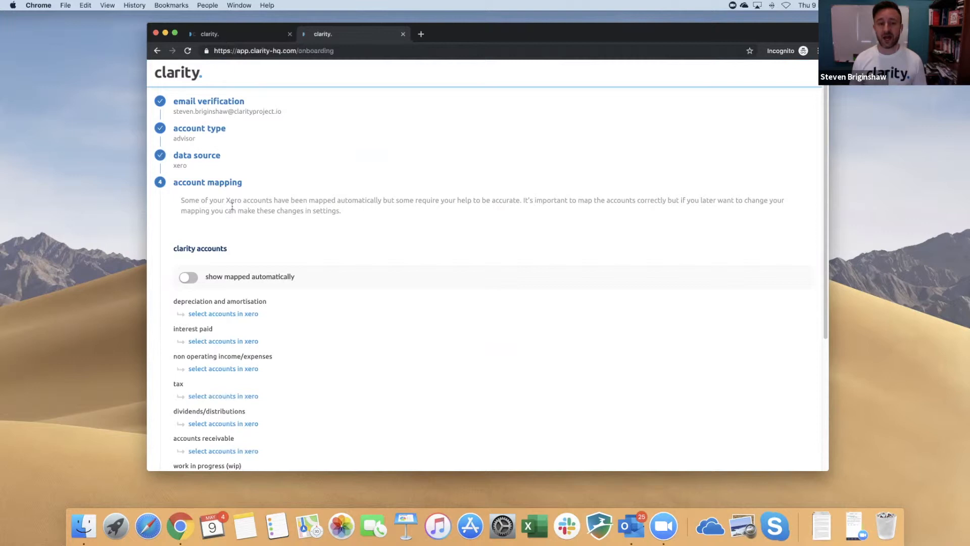
pyautogui.scroll(-5, 331, 227)
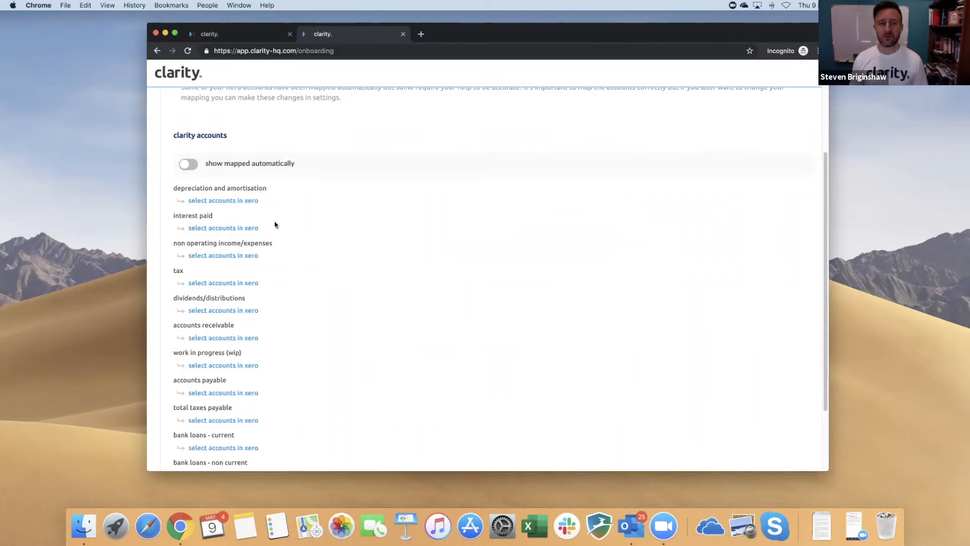
pyautogui.click(187, 167)
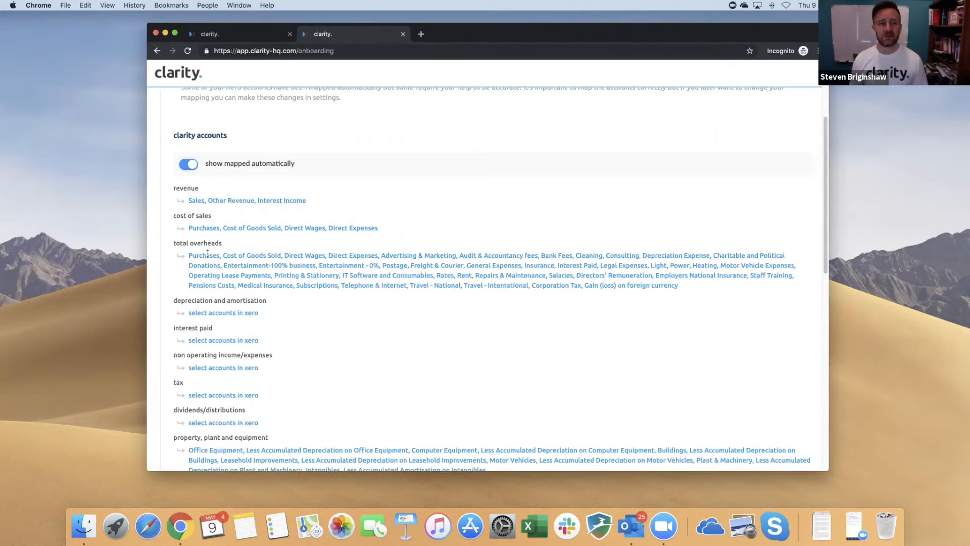
# Step: Remove Purchases, Cost of Goods Sold, Direct Wages and Direct Expenses from total overheads
pyautogui.click(215, 267)
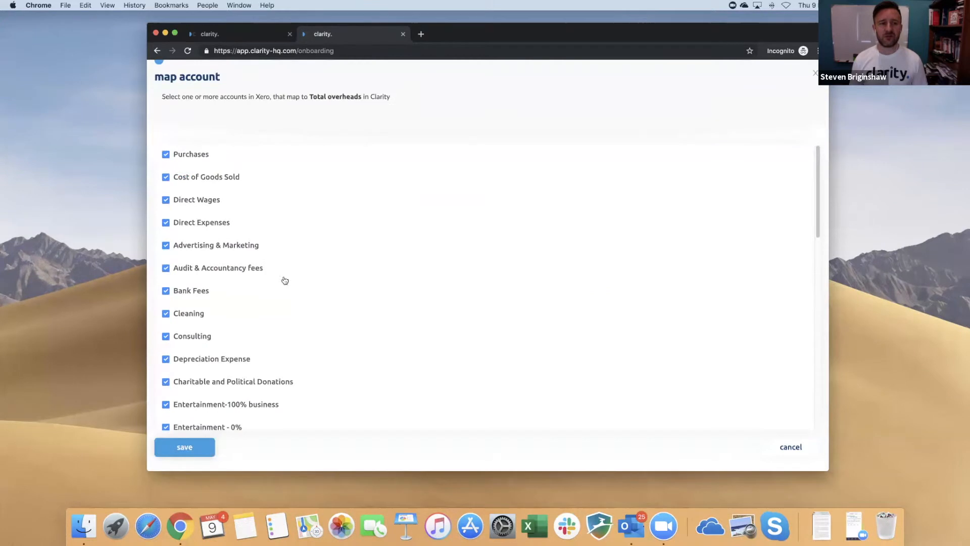
pyautogui.click(165, 155)
pyautogui.click(165, 177)
pyautogui.click(166, 200)
pyautogui.click(166, 222)
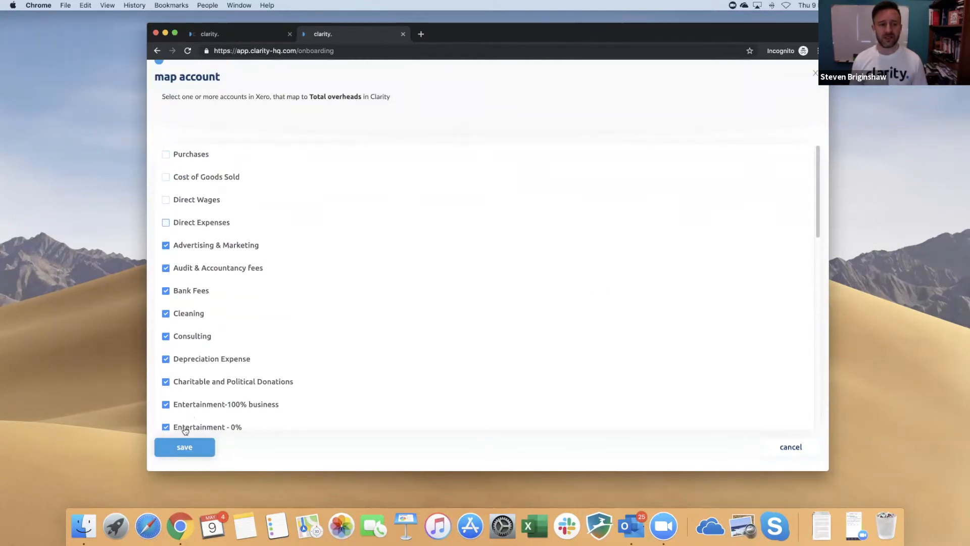
pyautogui.click(186, 447)
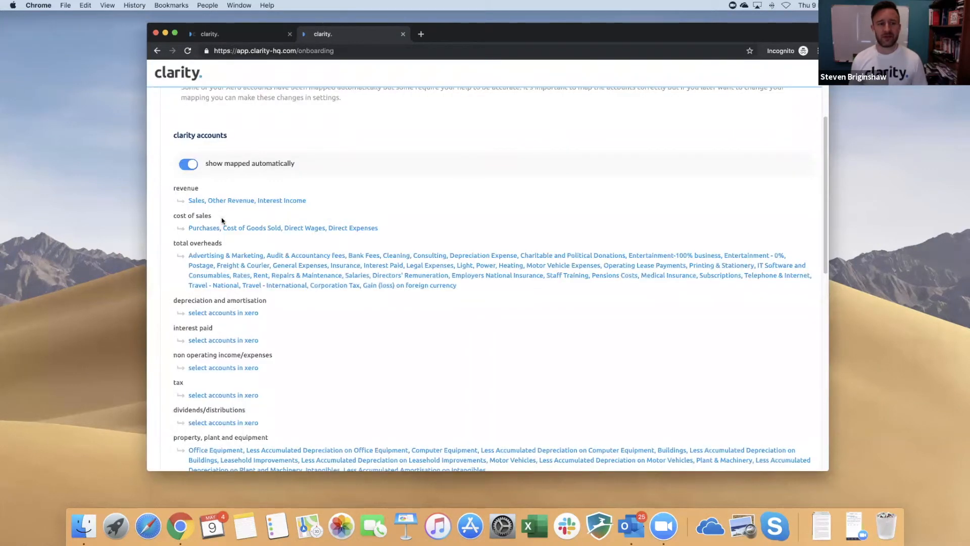
pyautogui.scroll(-1, 281, 273)
pyautogui.scroll(1, 280, 273)
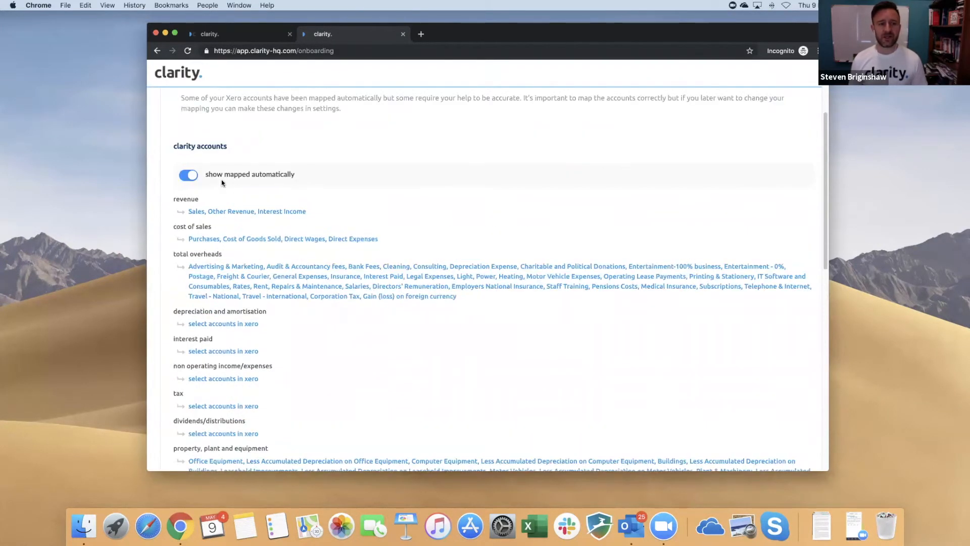
pyautogui.click(194, 177)
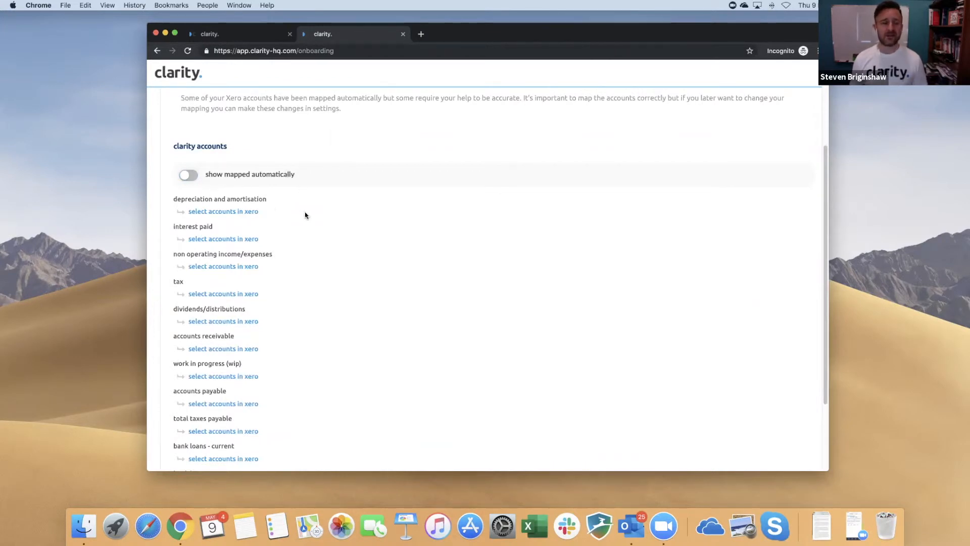
# Step: Map Depreciation Expense to depreciation and amortisation, and Interest Paid to interest paid
pyautogui.click(242, 211)
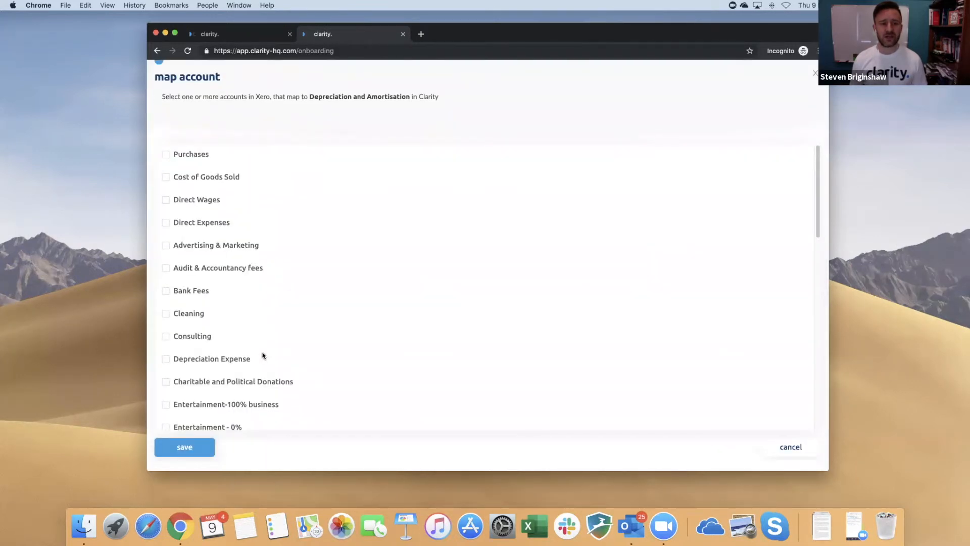
pyautogui.scroll(-5, 262, 354)
pyautogui.click(166, 243)
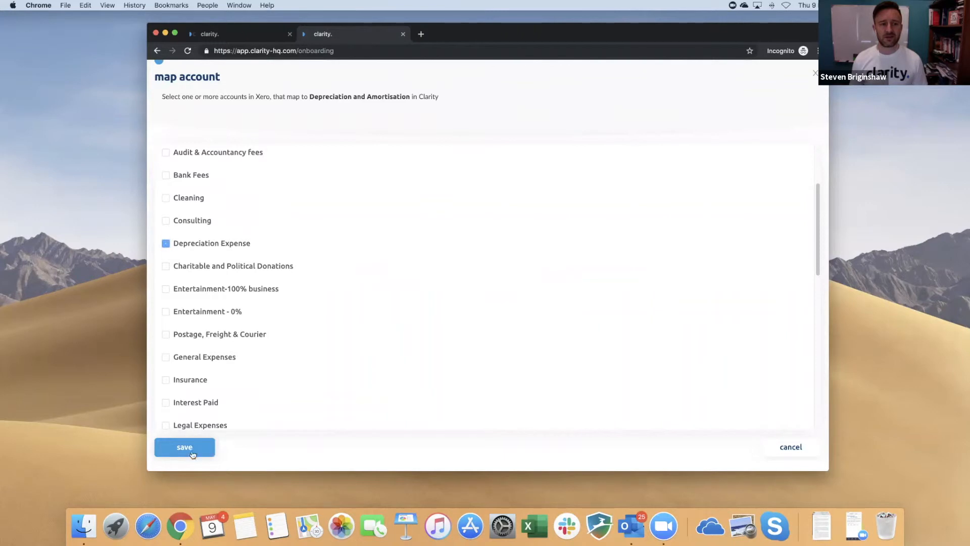
pyautogui.click(185, 448)
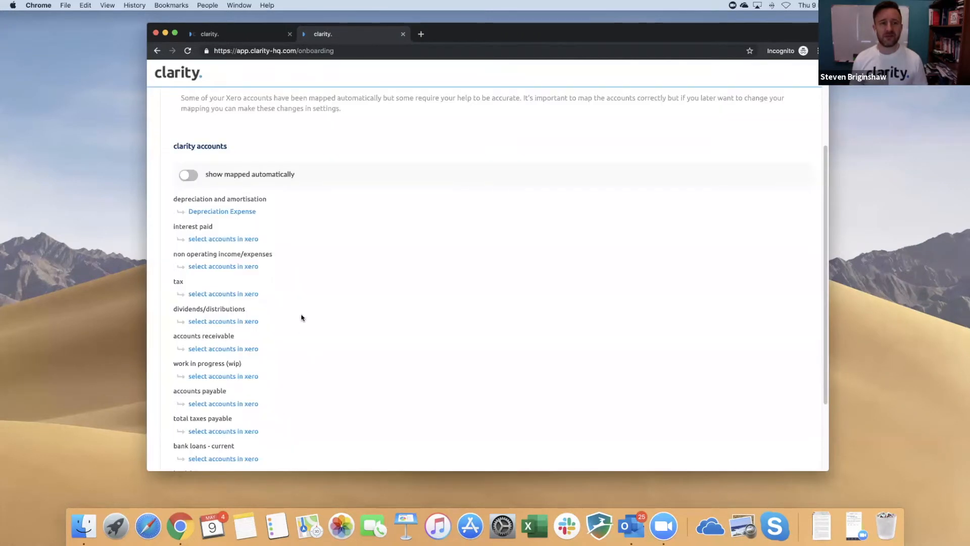
pyautogui.click(236, 240)
pyautogui.scroll(-5, 202, 323)
pyautogui.click(199, 334)
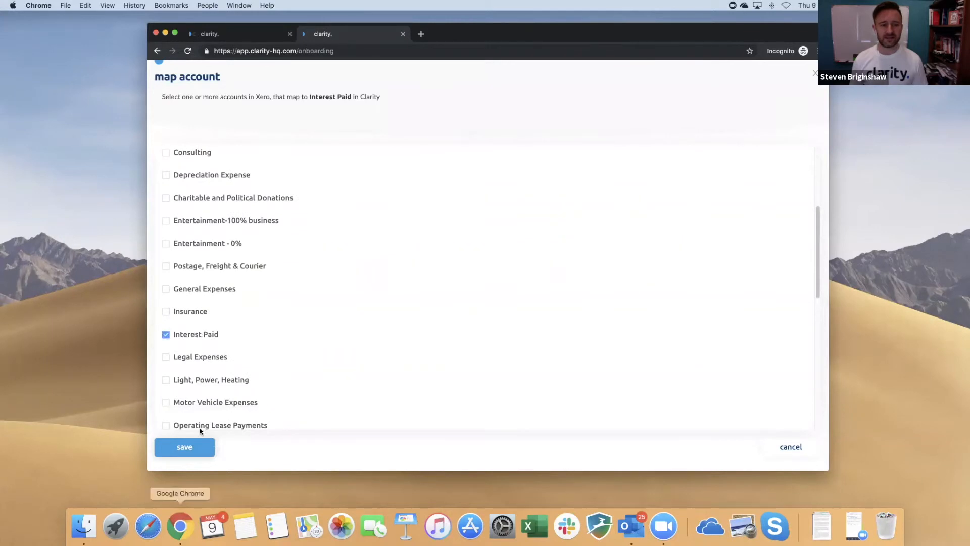
pyautogui.click(184, 447)
# Step: Save non operating income/expenses, tax and dividends/distributions with no accounts
pyautogui.scroll(-3, 303, 374)
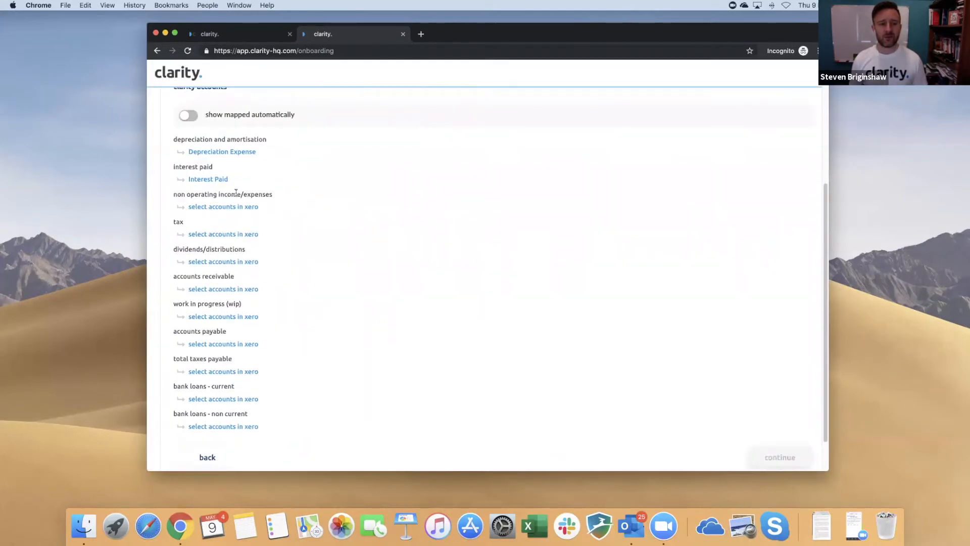
pyautogui.click(234, 207)
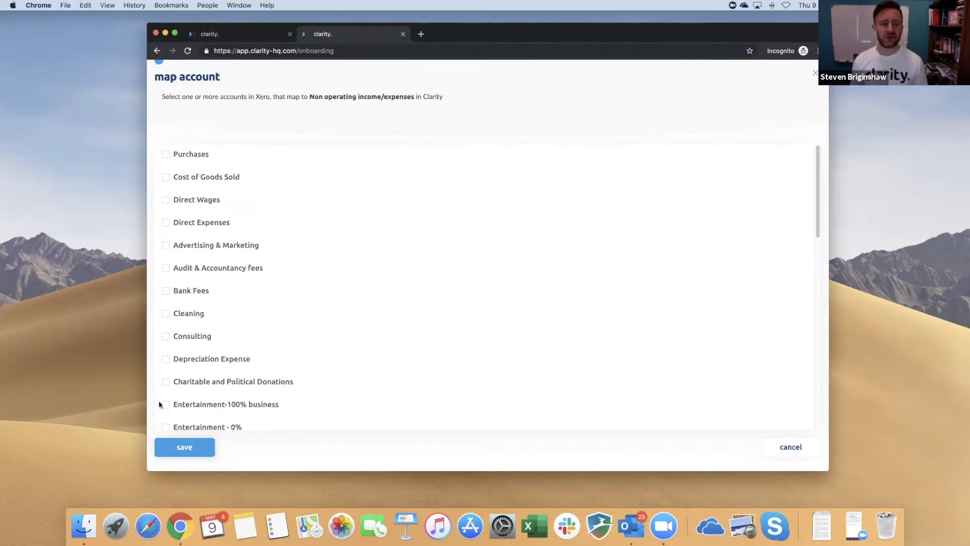
pyautogui.click(177, 451)
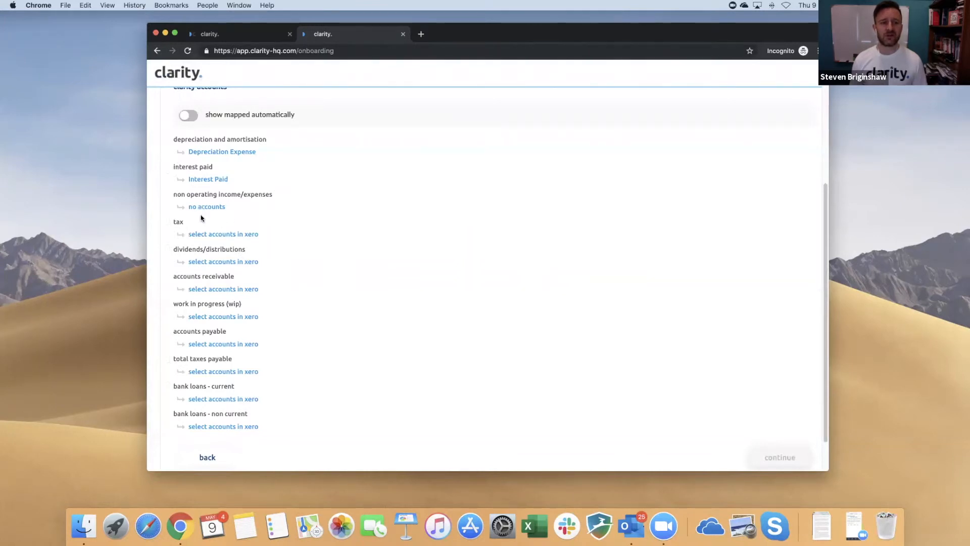
pyautogui.scroll(-2, 327, 309)
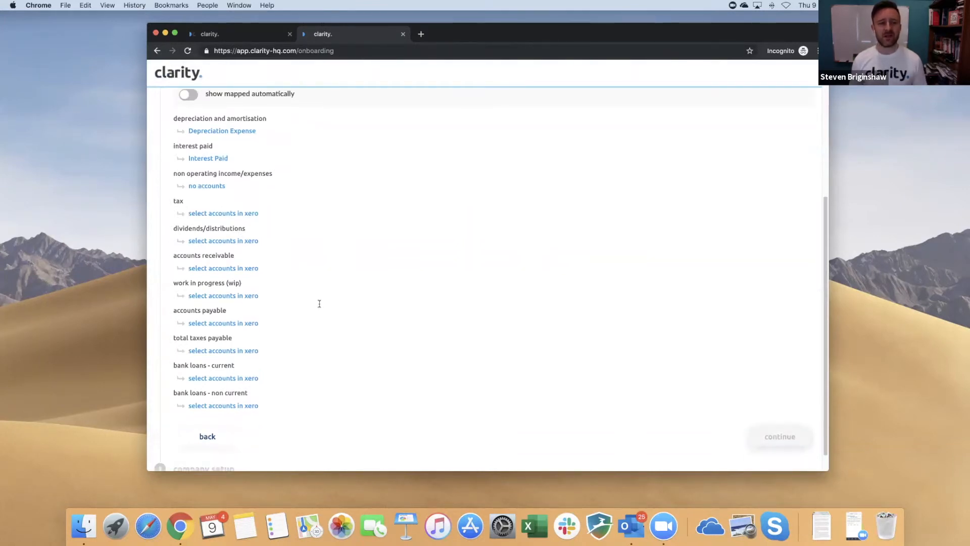
pyautogui.click(226, 214)
pyautogui.click(195, 450)
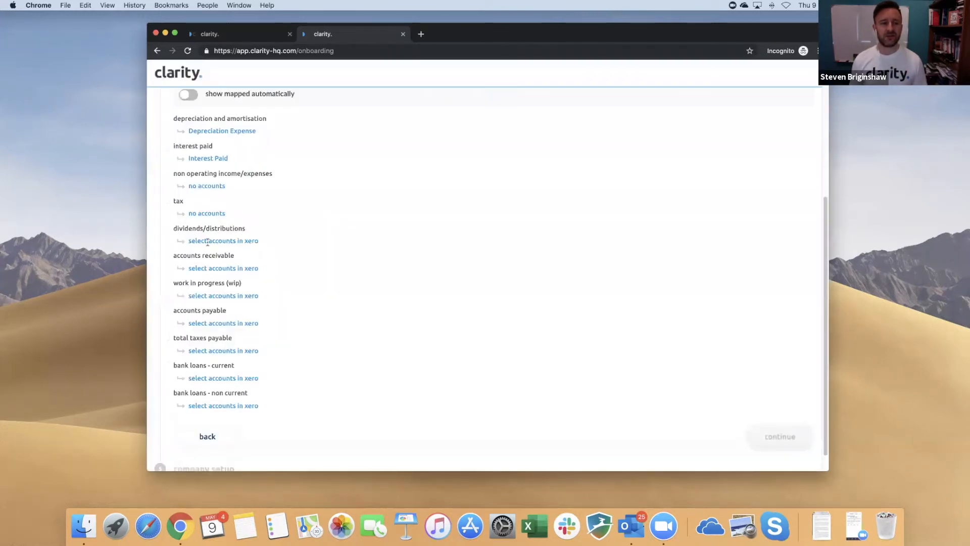
pyautogui.click(207, 241)
pyautogui.click(192, 451)
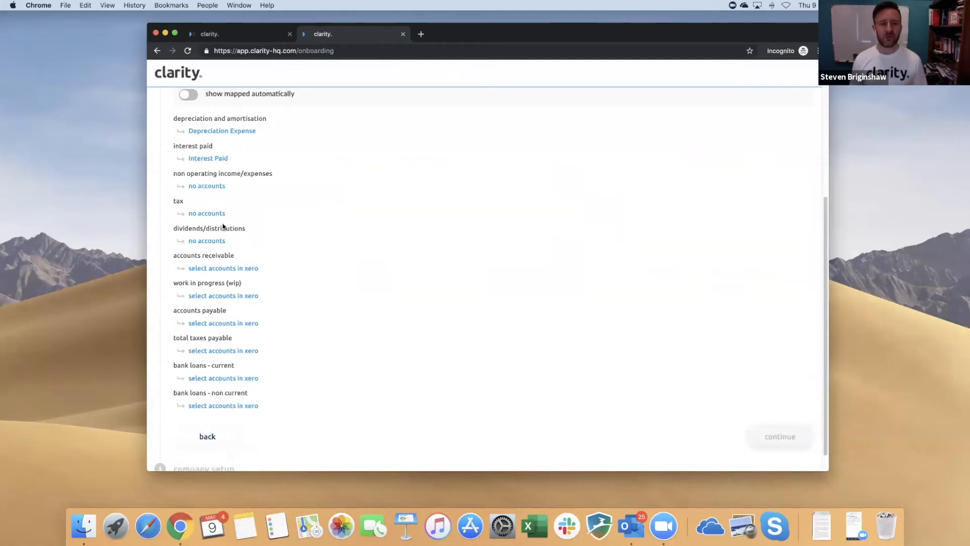
# Step: Map Accounts Receivable to accounts receivable and leave work in progress empty
pyautogui.click(222, 268)
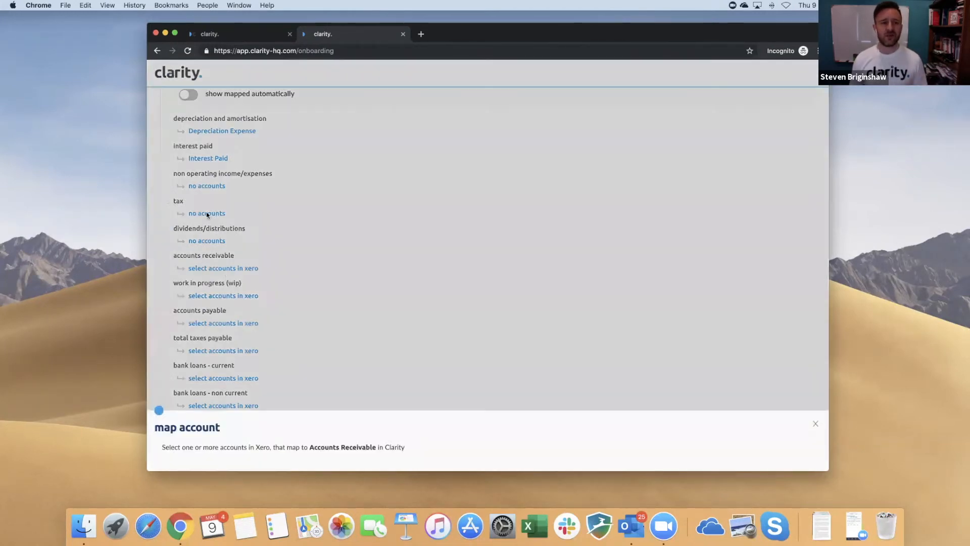
pyautogui.click(165, 154)
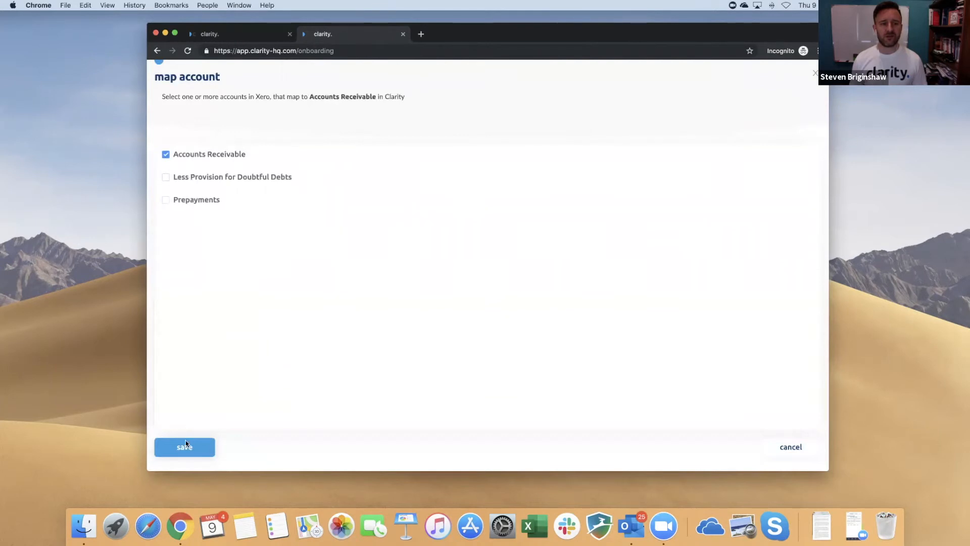
pyautogui.click(185, 446)
pyautogui.click(211, 297)
pyautogui.click(196, 448)
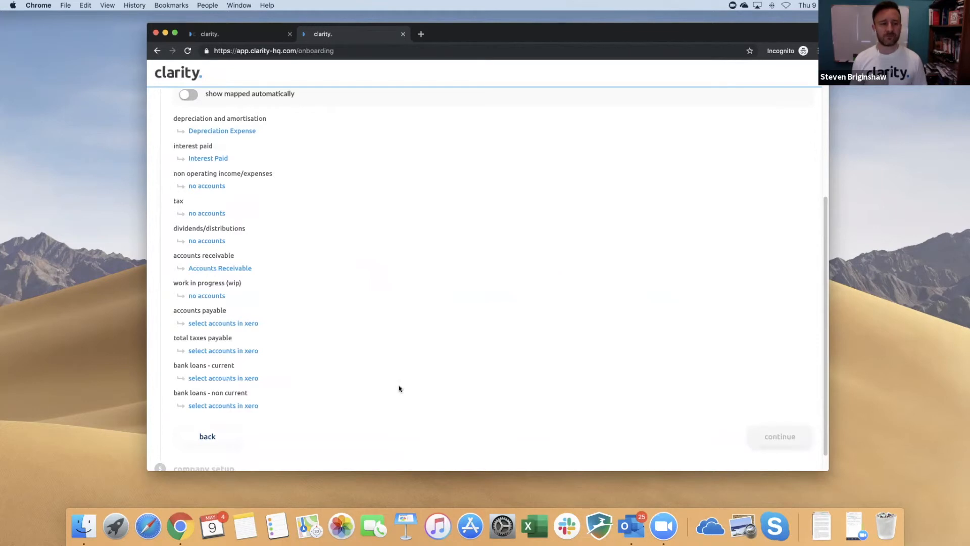
pyautogui.click(219, 325)
# Step: Map Accounts Payable, and VAT, PAYE, NIC and Corporation Tax to total taxes payable
pyautogui.click(186, 158)
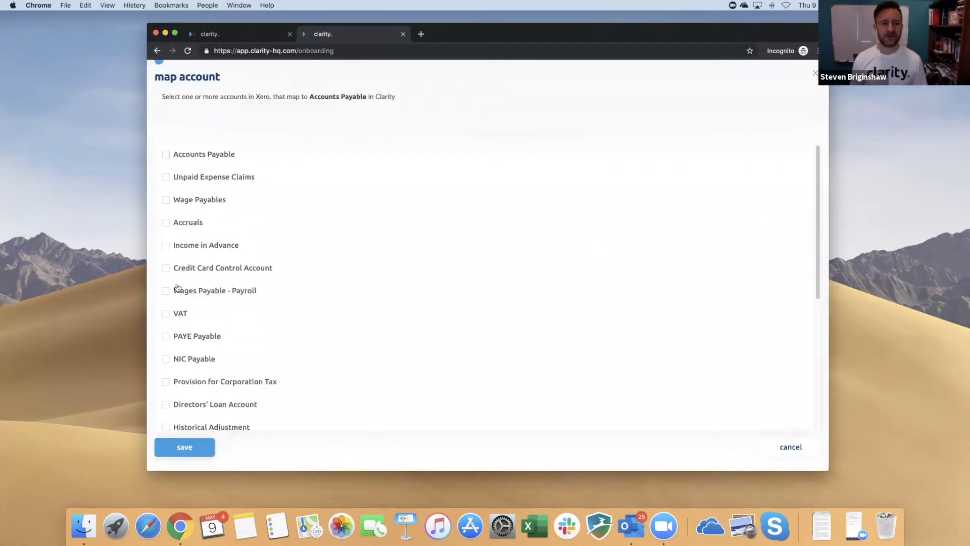
pyautogui.click(190, 446)
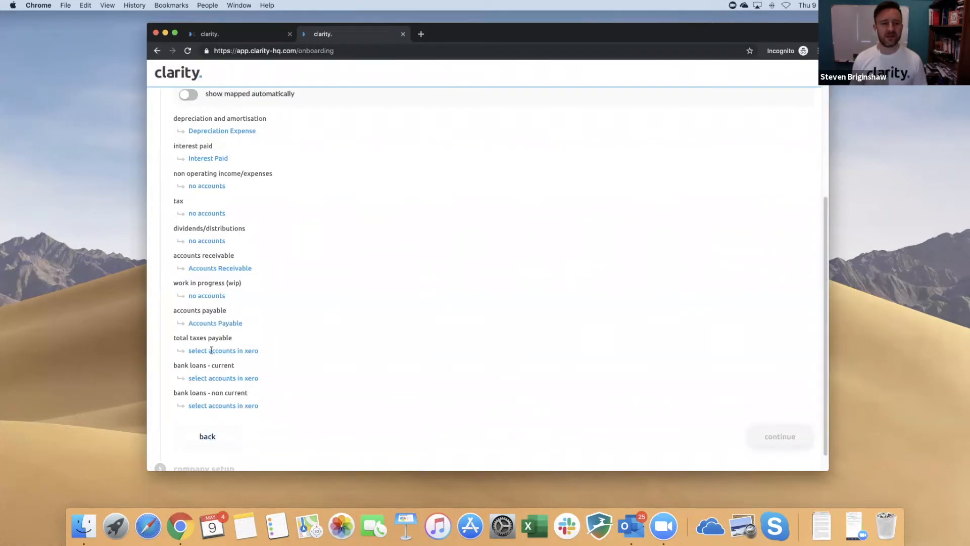
pyautogui.click(209, 354)
pyautogui.scroll(-1, 238, 343)
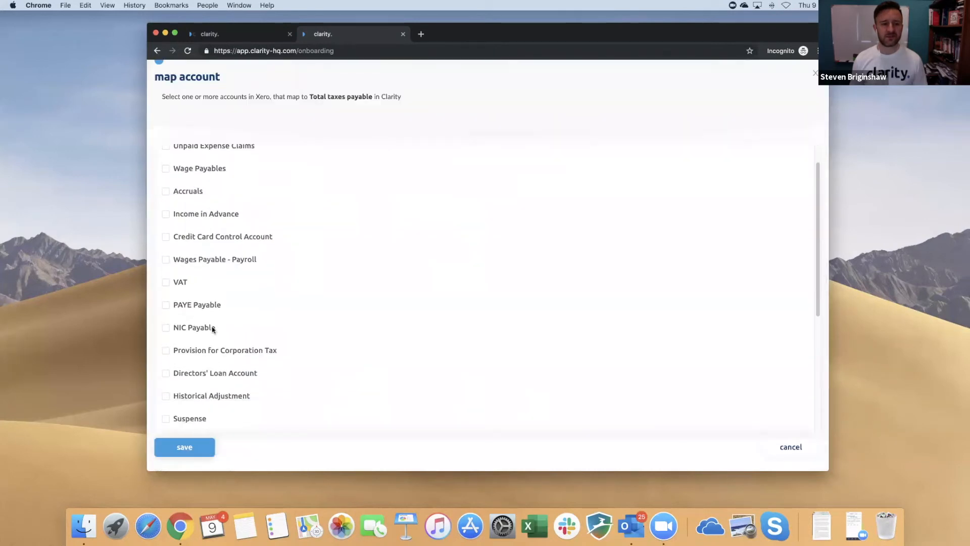
pyautogui.click(166, 281)
pyautogui.click(166, 304)
pyautogui.click(165, 327)
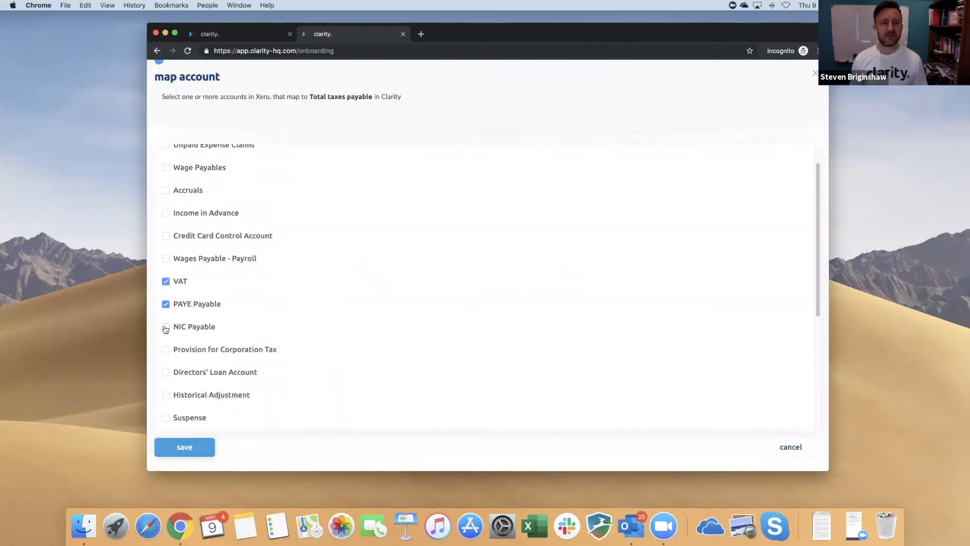
pyautogui.click(166, 349)
pyautogui.click(182, 446)
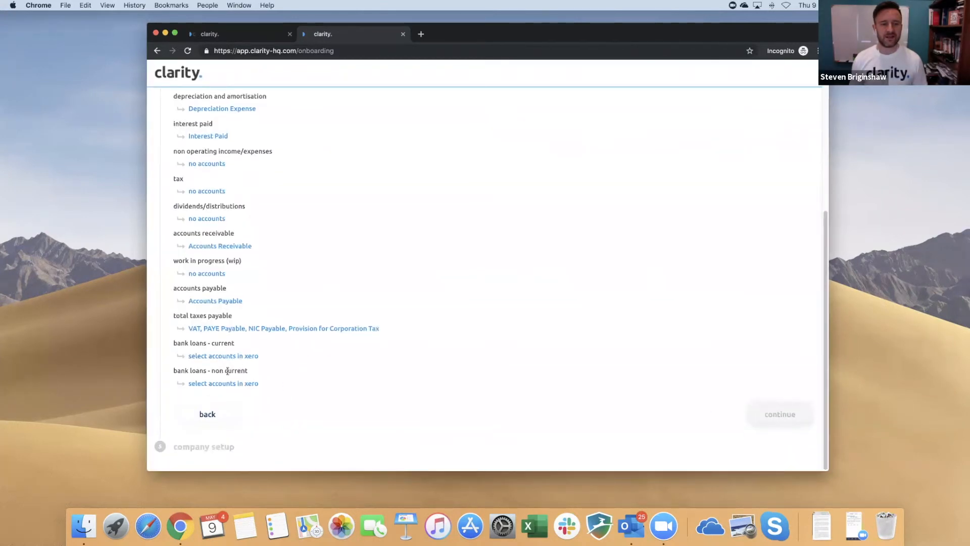
# Step: Leave current bank loans empty and map Loan and Hire Purchase Loan to non-current bank loans
pyautogui.click(225, 359)
pyautogui.click(194, 449)
pyautogui.click(211, 384)
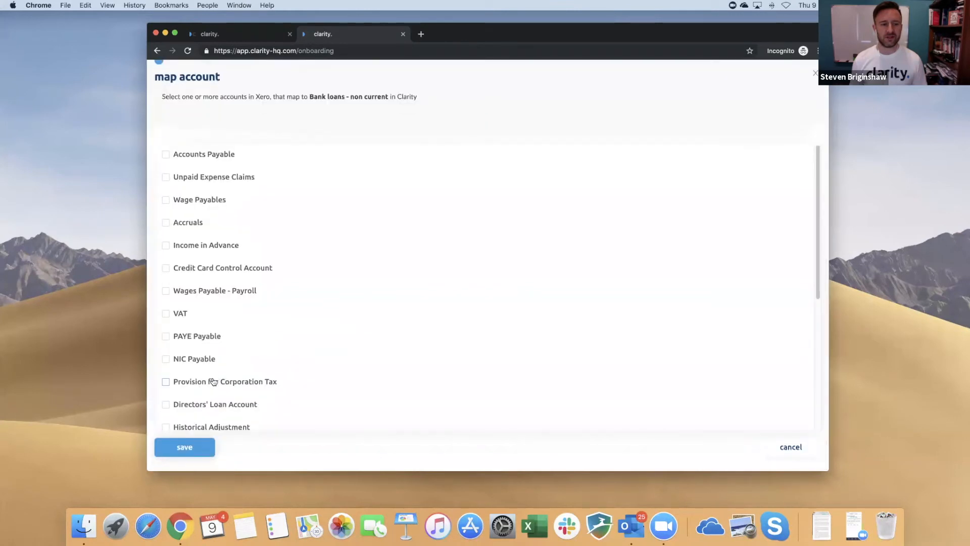
pyautogui.scroll(-5, 211, 383)
pyautogui.click(179, 372)
pyautogui.click(196, 443)
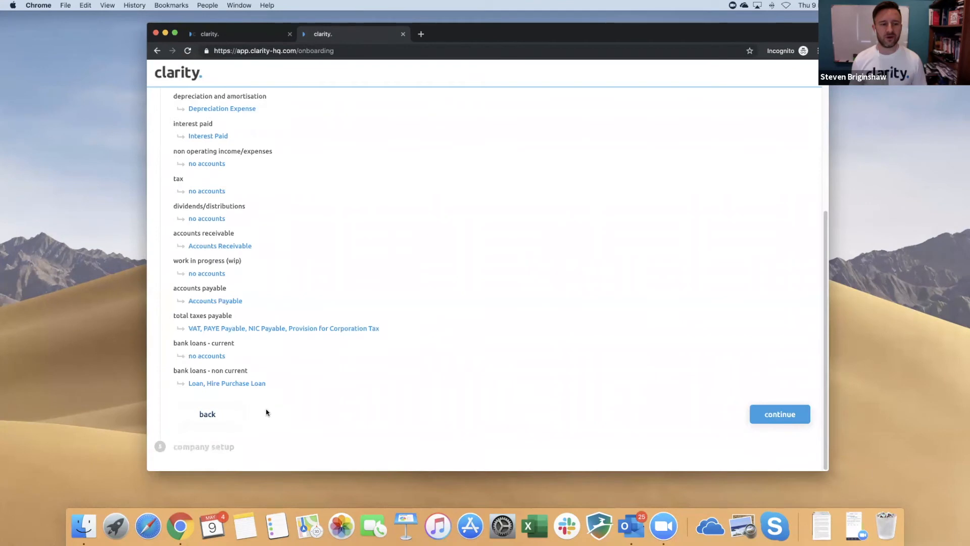
# Step: Name the company 'Test Firm', an Accountant advisor and Limited company business type
pyautogui.click(780, 416)
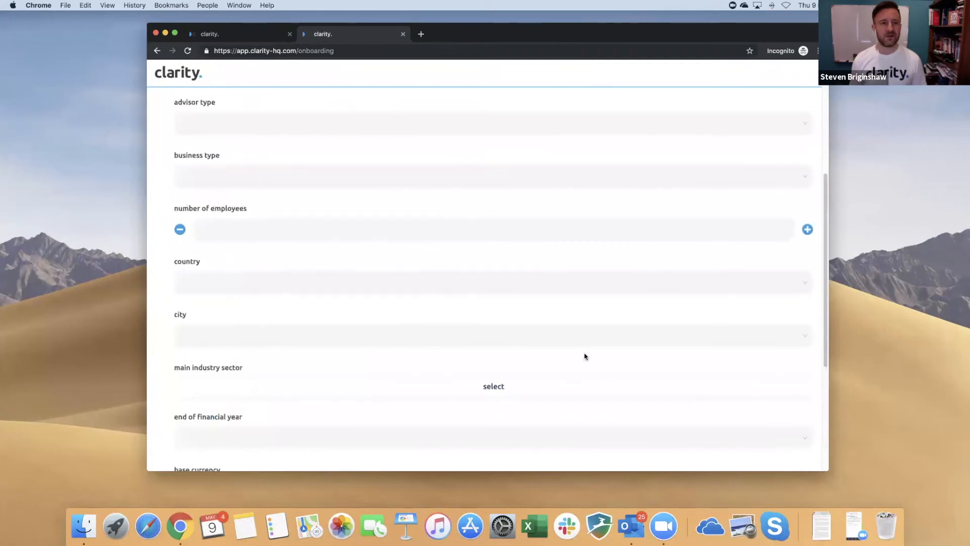
pyautogui.scroll(3, 585, 357)
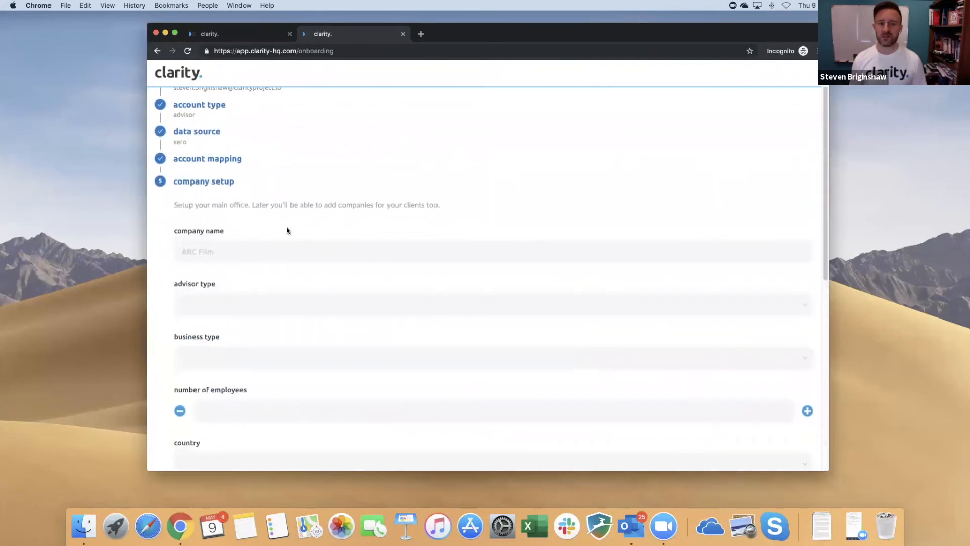
pyautogui.click(270, 249)
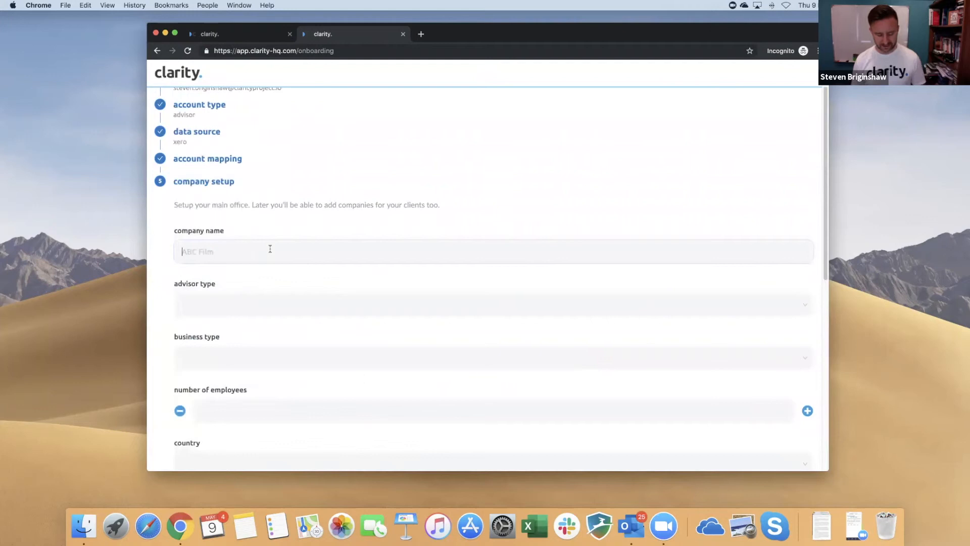
pyautogui.write('Test Firm')
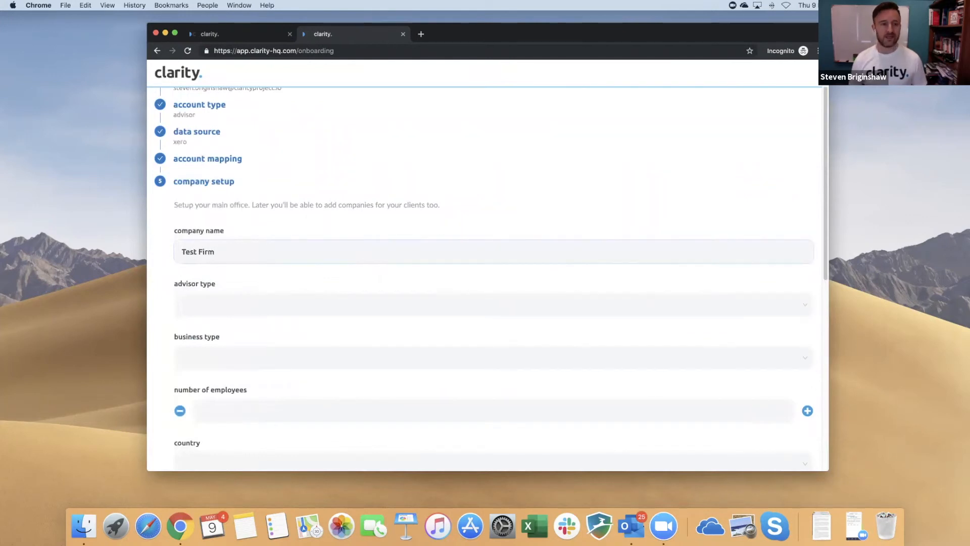
pyautogui.click(282, 303)
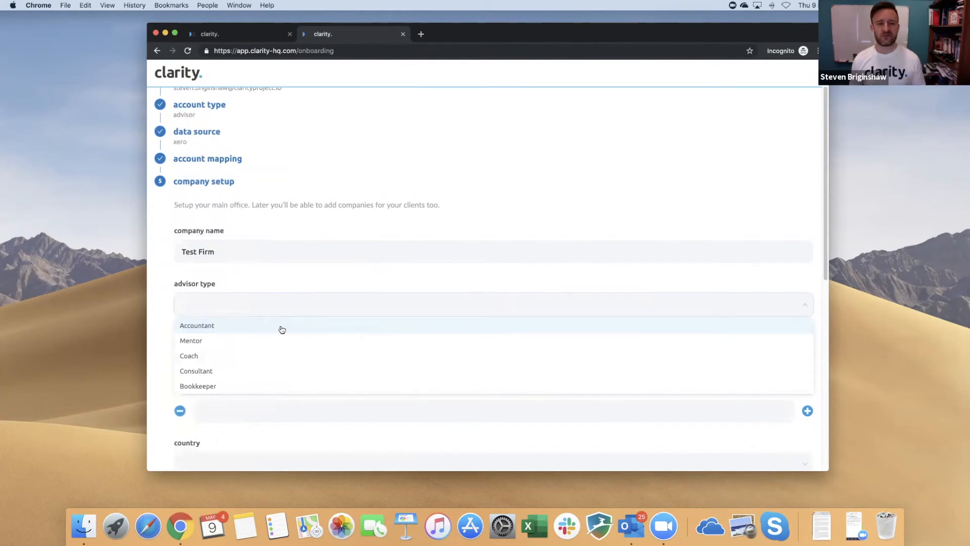
pyautogui.scroll(-1, 282, 330)
pyautogui.scroll(-2, 282, 329)
pyautogui.click(278, 312)
pyautogui.scroll(-3, 308, 339)
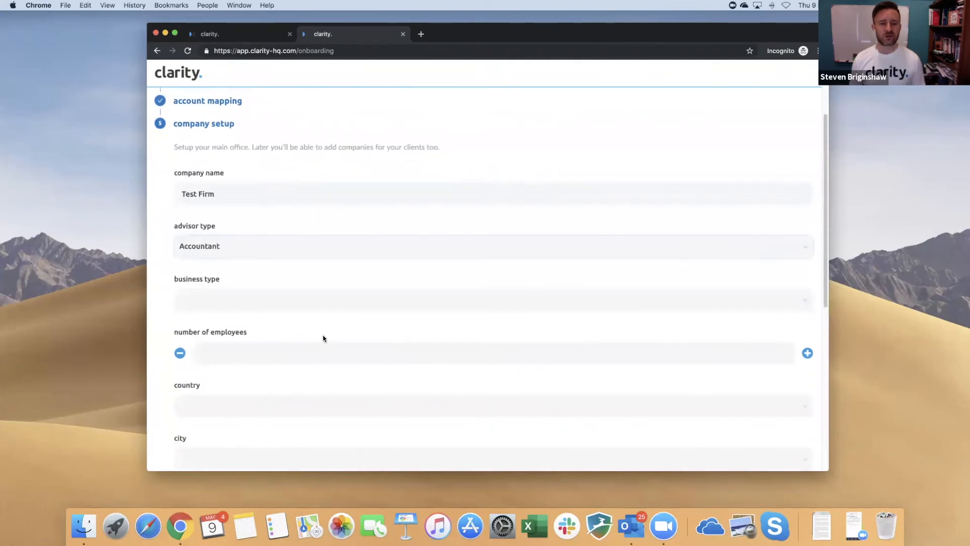
pyautogui.click(331, 304)
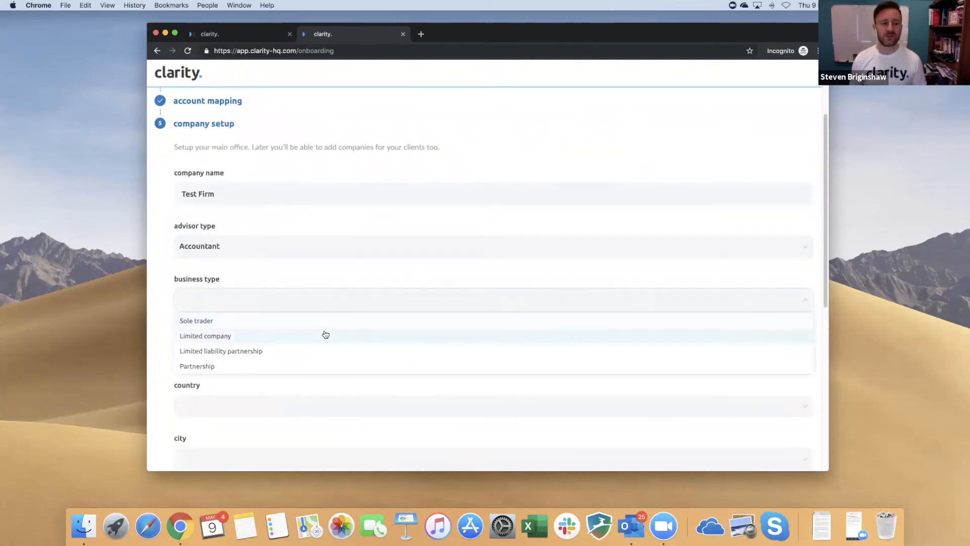
pyautogui.click(326, 334)
# Step: Set 3 employees, country United Kingdom and city London
pyautogui.click(806, 353)
pyautogui.scroll(-2, 577, 375)
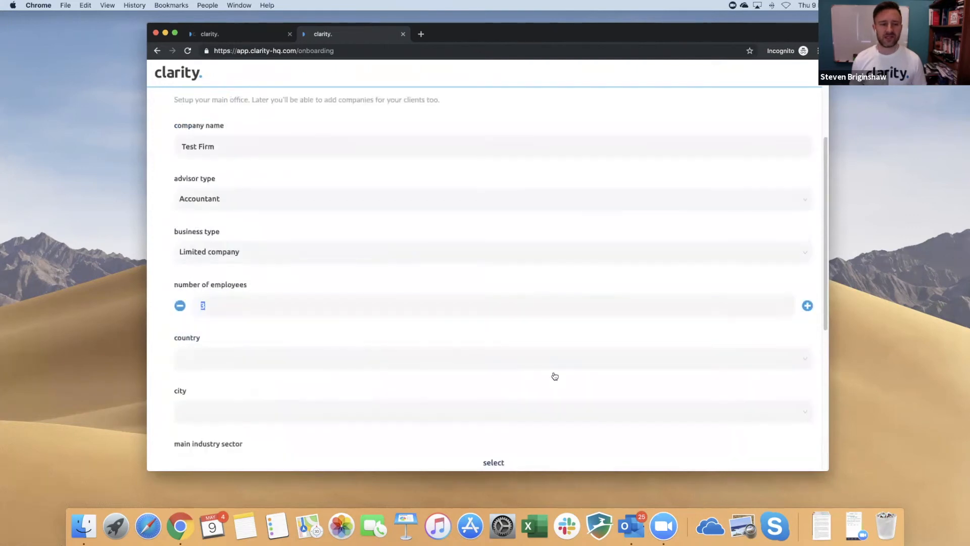
pyautogui.click(460, 356)
pyautogui.write('uni')
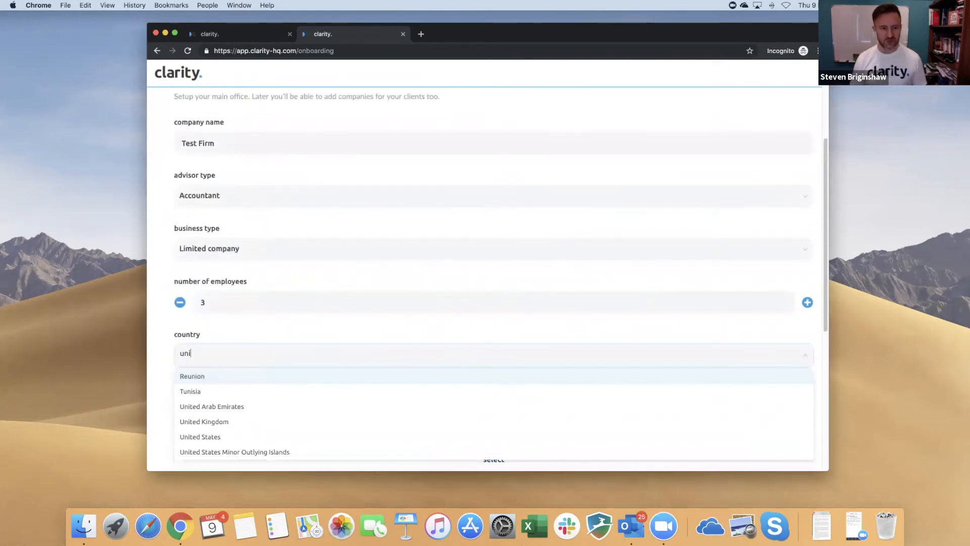
pyautogui.write('te')
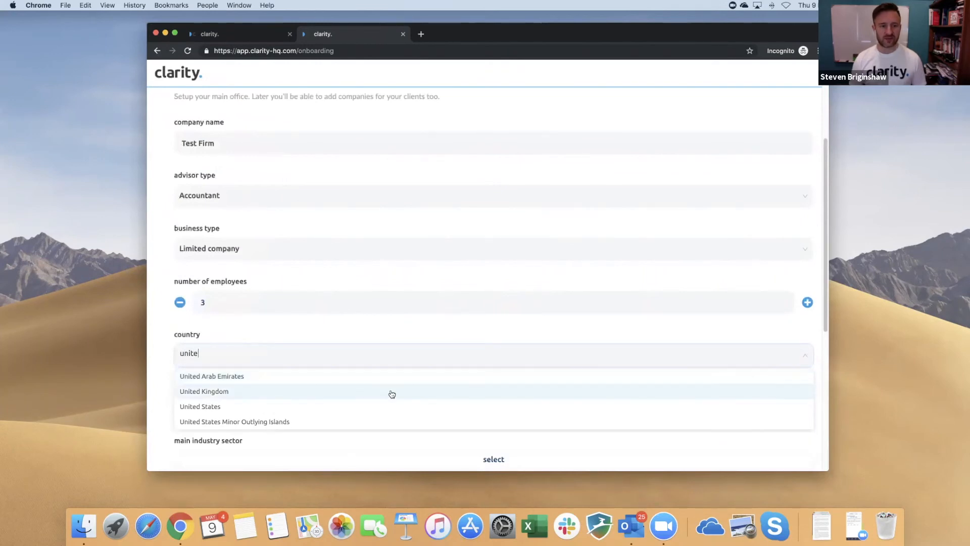
pyautogui.press('Return')
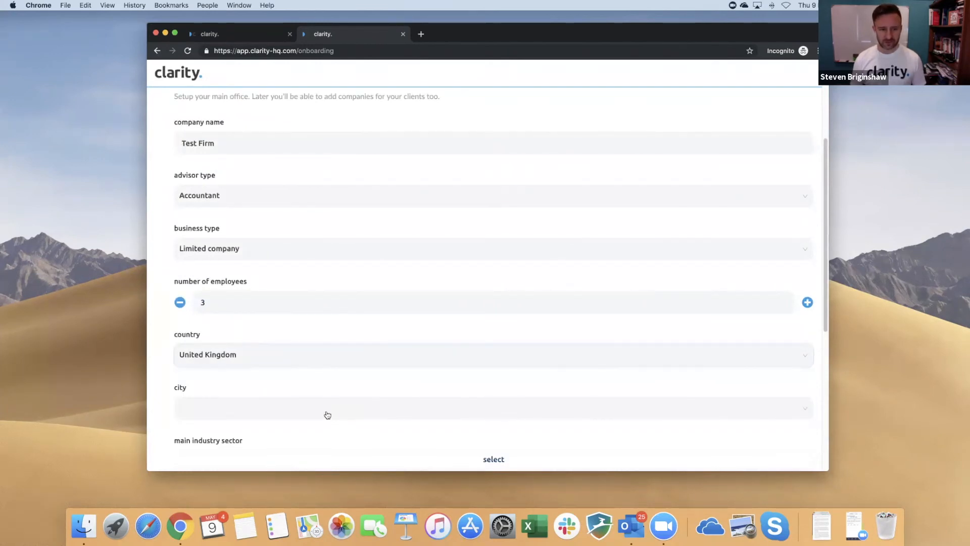
pyautogui.click(330, 408)
pyautogui.write('london')
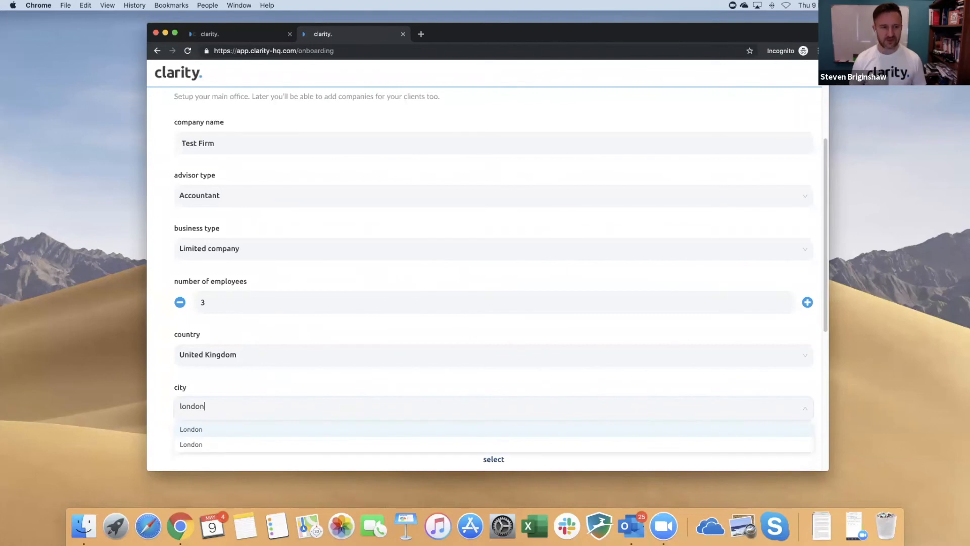
pyautogui.click(311, 428)
pyautogui.scroll(-5, 351, 395)
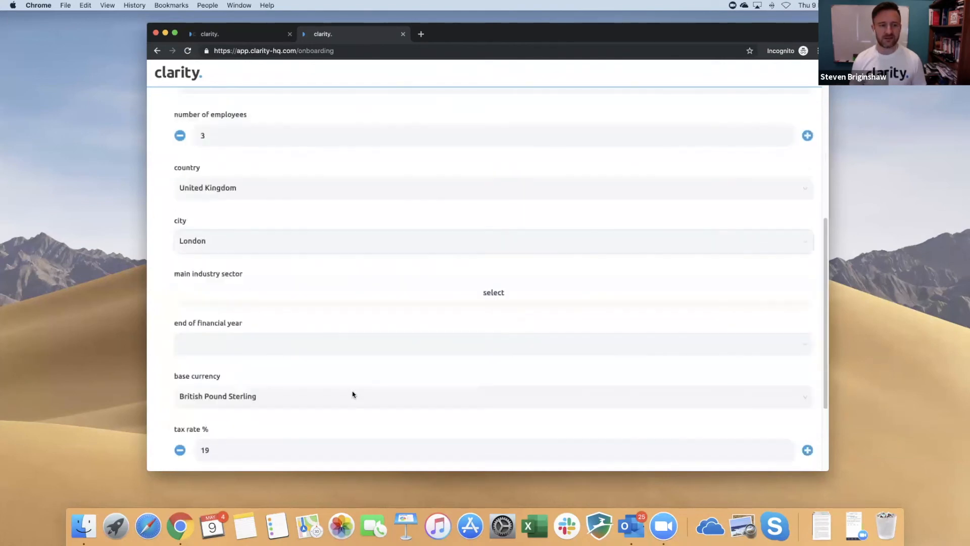
# Step: Set the main industry sector to accounting and auditing activities
pyautogui.click(399, 284)
pyautogui.scroll(-5, 303, 328)
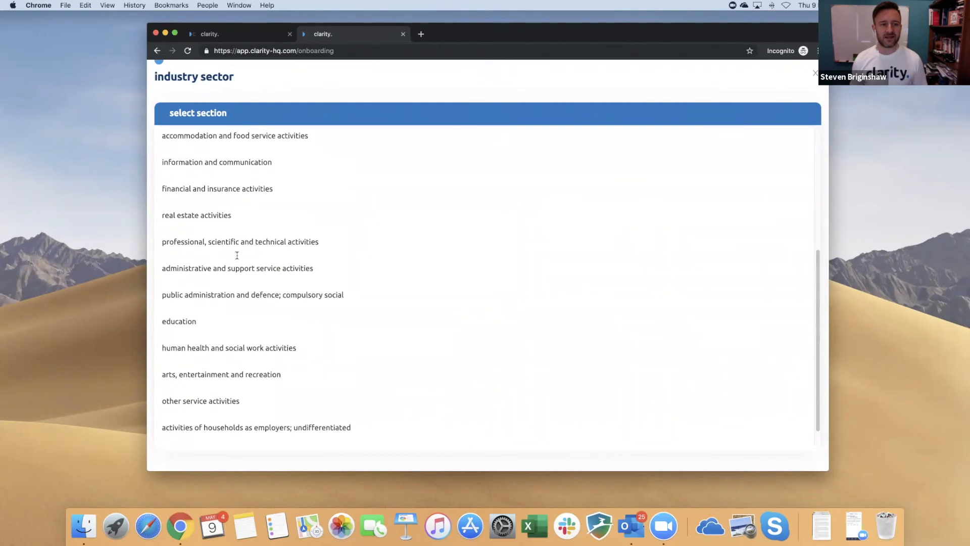
pyautogui.click(233, 243)
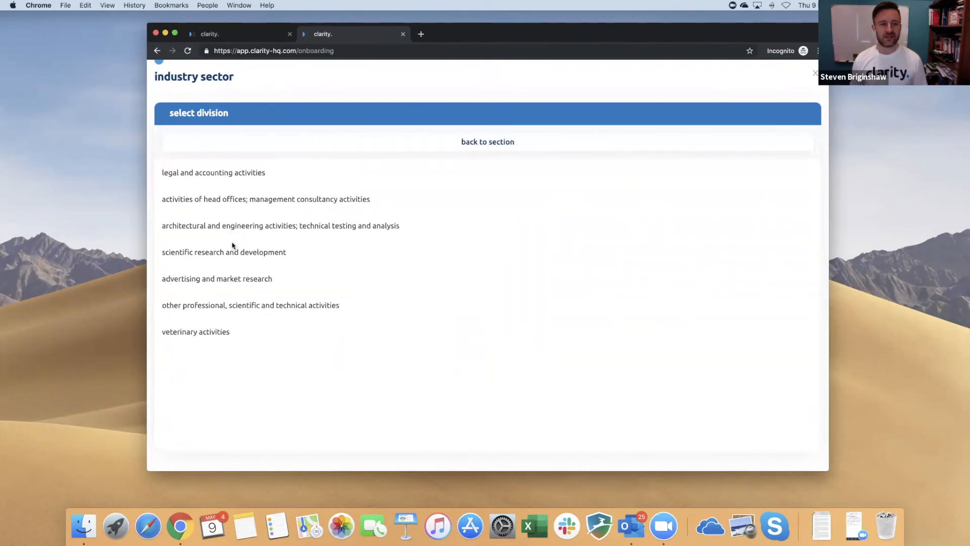
pyautogui.click(221, 177)
pyautogui.click(211, 197)
pyautogui.click(217, 173)
pyautogui.scroll(-2, 345, 363)
# Step: Choose March as the financial year end and finish the company setup
pyautogui.click(297, 311)
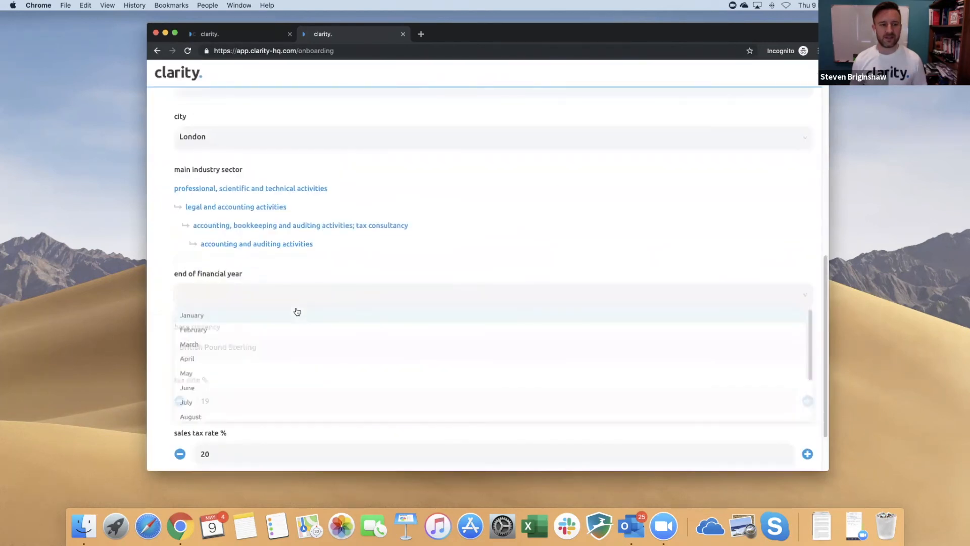
pyautogui.click(278, 347)
pyautogui.scroll(-3, 357, 372)
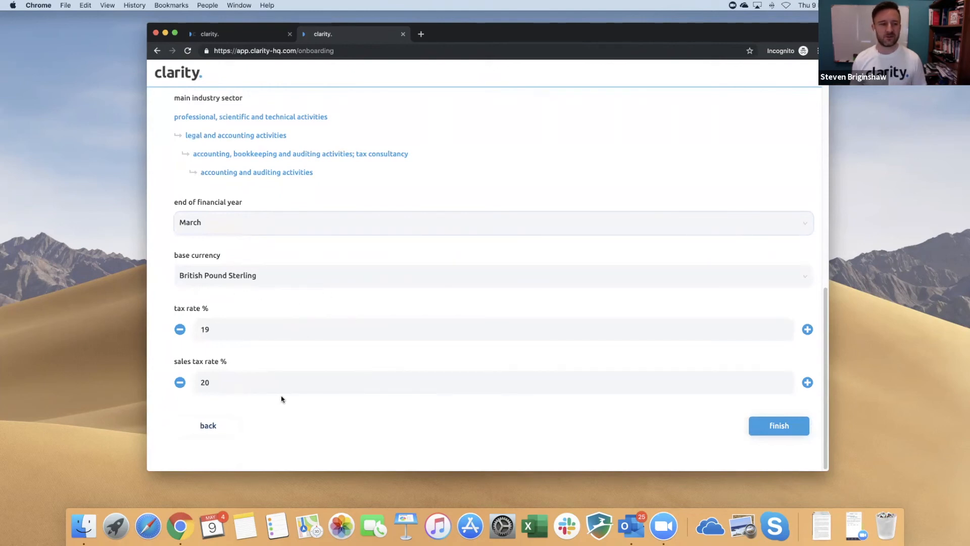
pyautogui.click(774, 428)
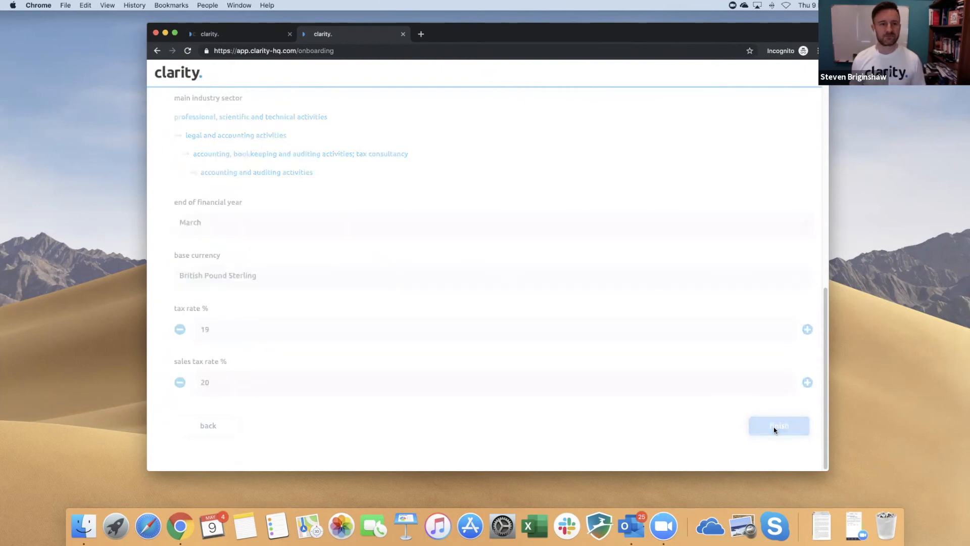